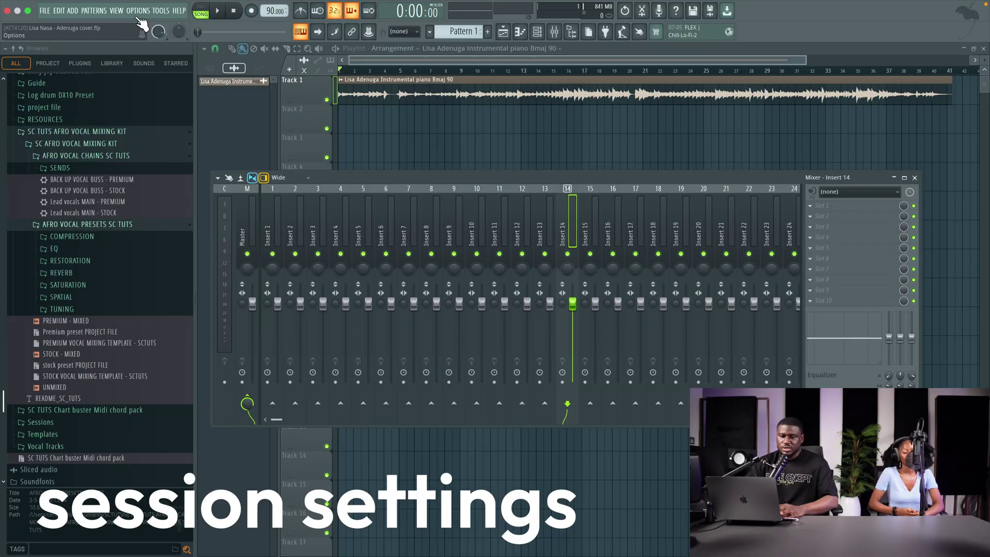
Keep SSL 2+ as the audio device and set the buffer length to 16 samples (1 ms).
click(137, 11)
click(148, 45)
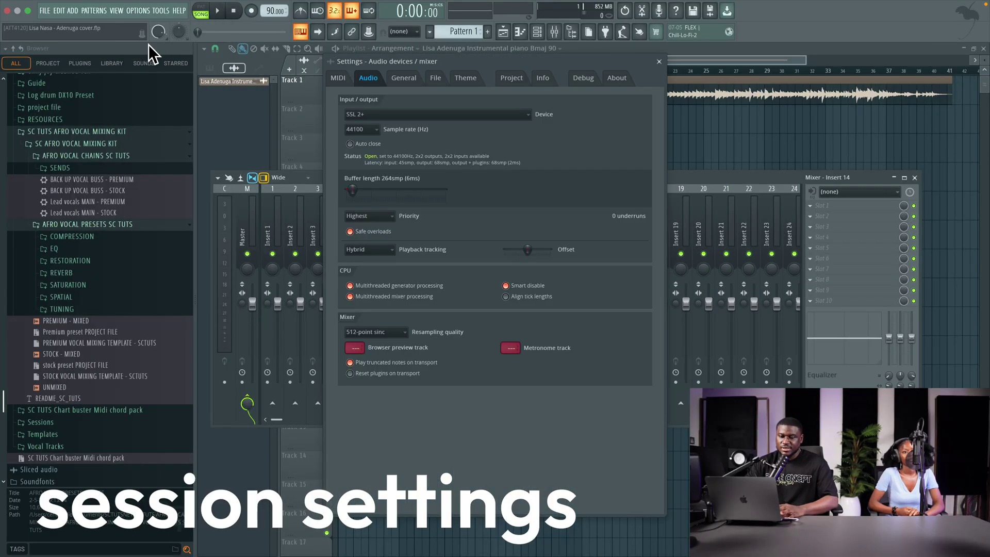
click(354, 115)
click(354, 115)
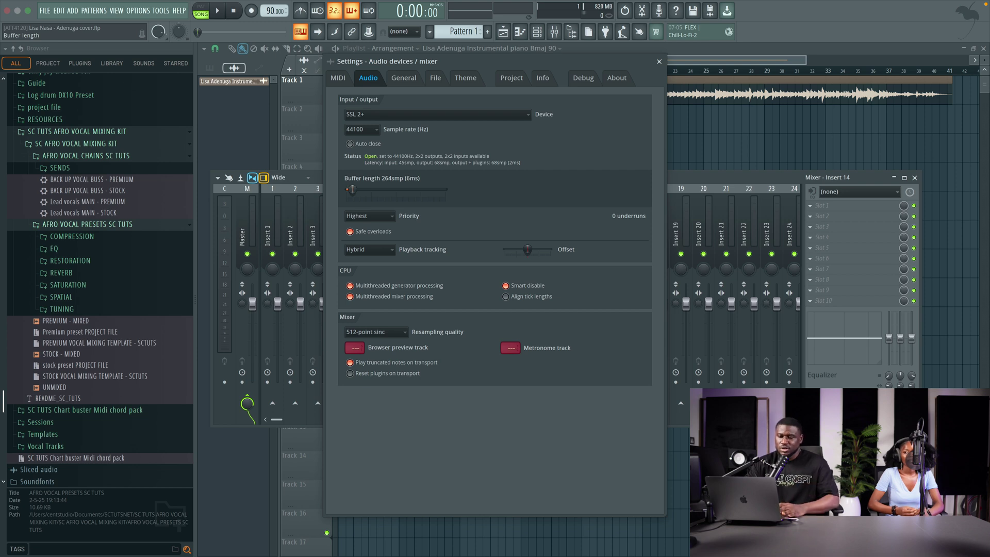
drag(349, 189, 347, 189)
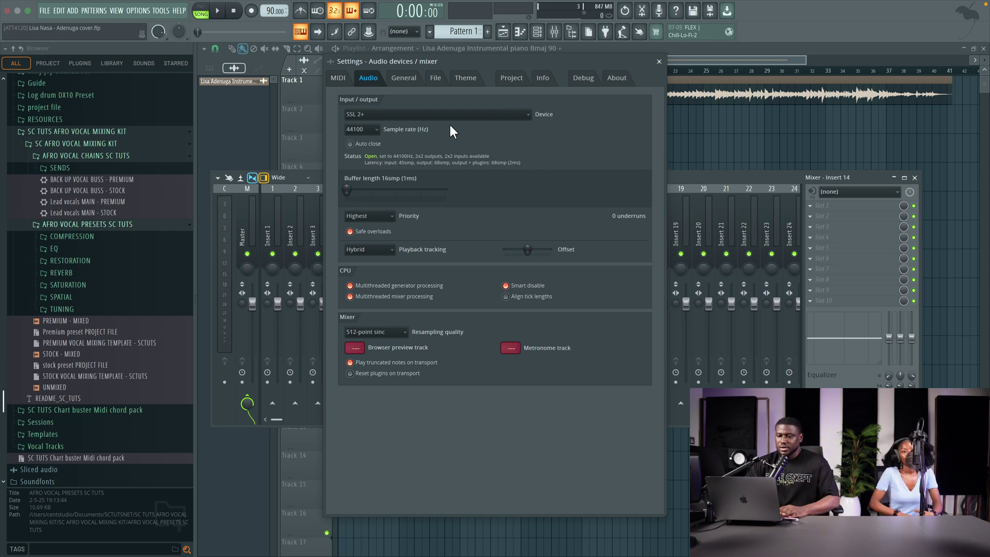
Close the audio settings and make Track 2 an audio track on mixer insert 3.
click(661, 62)
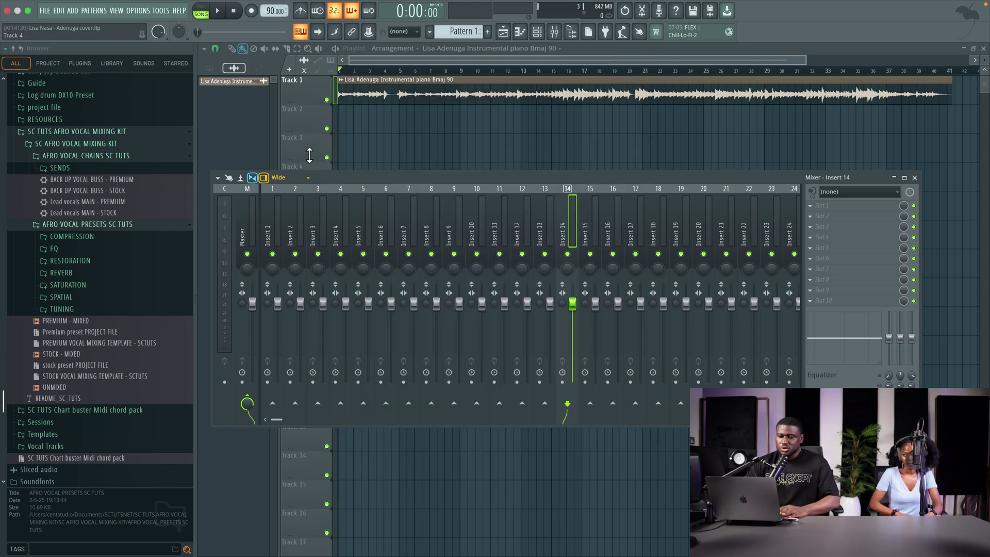
right_click(307, 125)
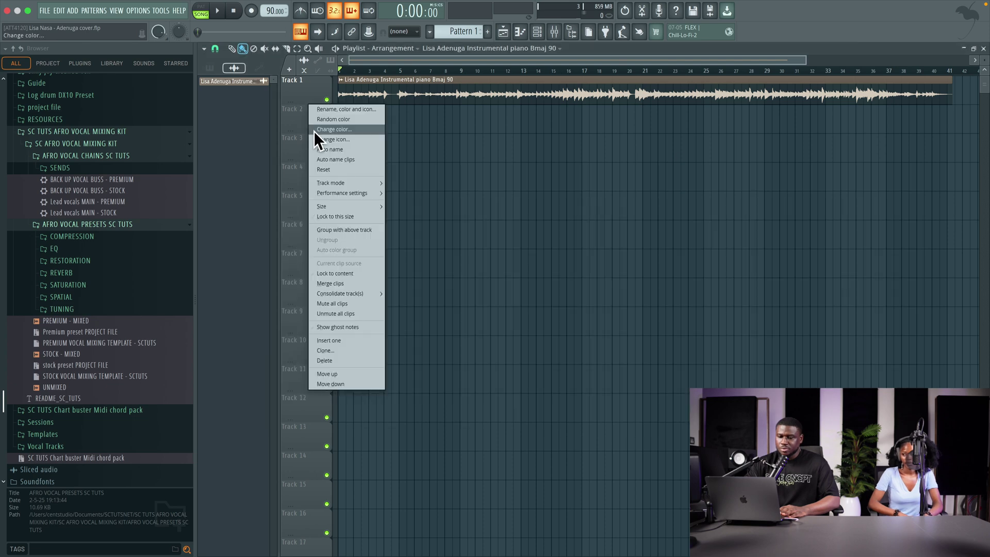
mouse_move(332, 179)
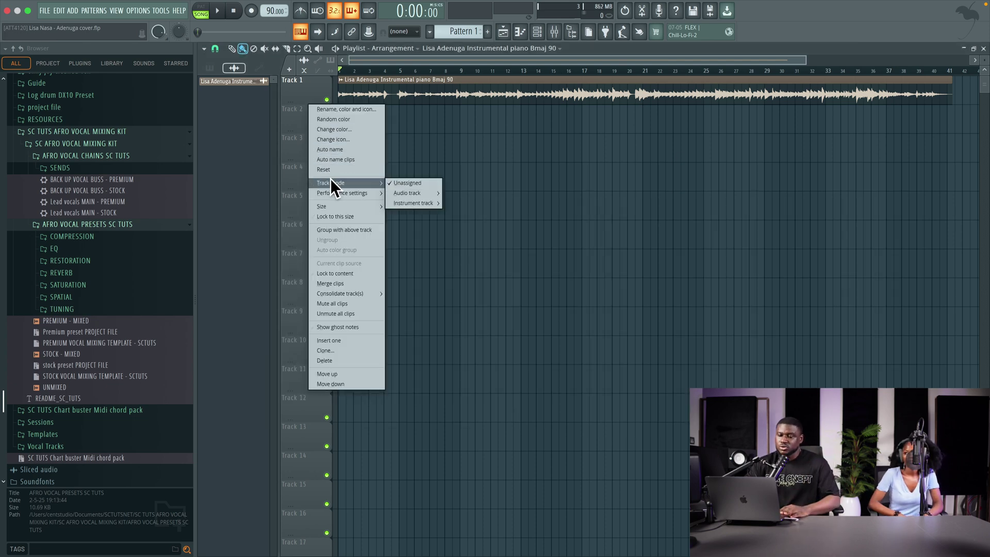
mouse_move(411, 193)
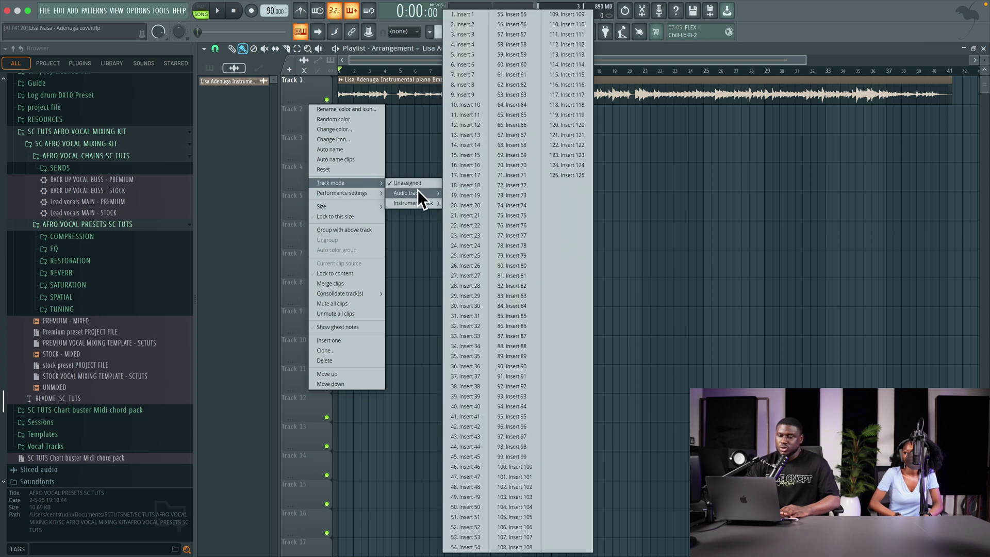
click(466, 35)
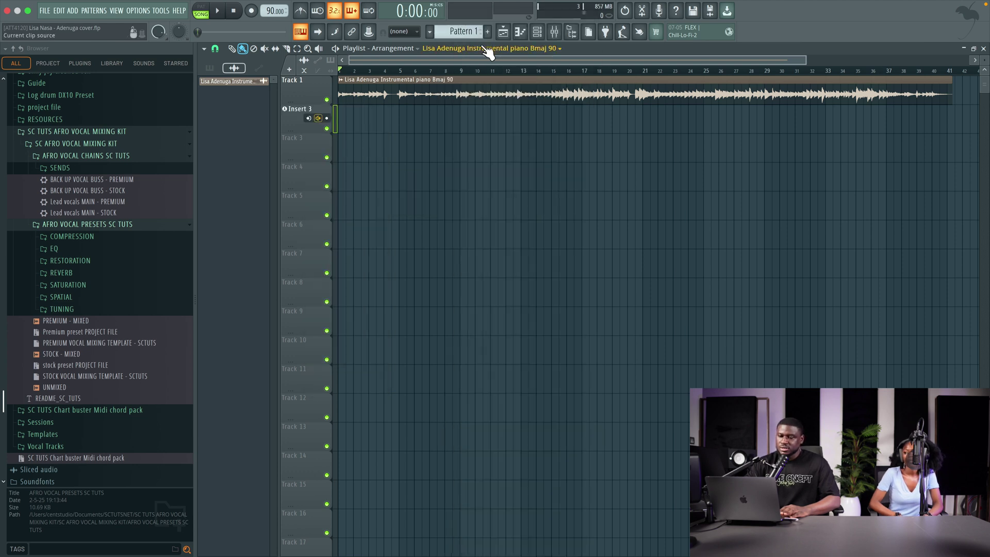
Rename mixer insert 3 to 'Vox recording'.
click(552, 34)
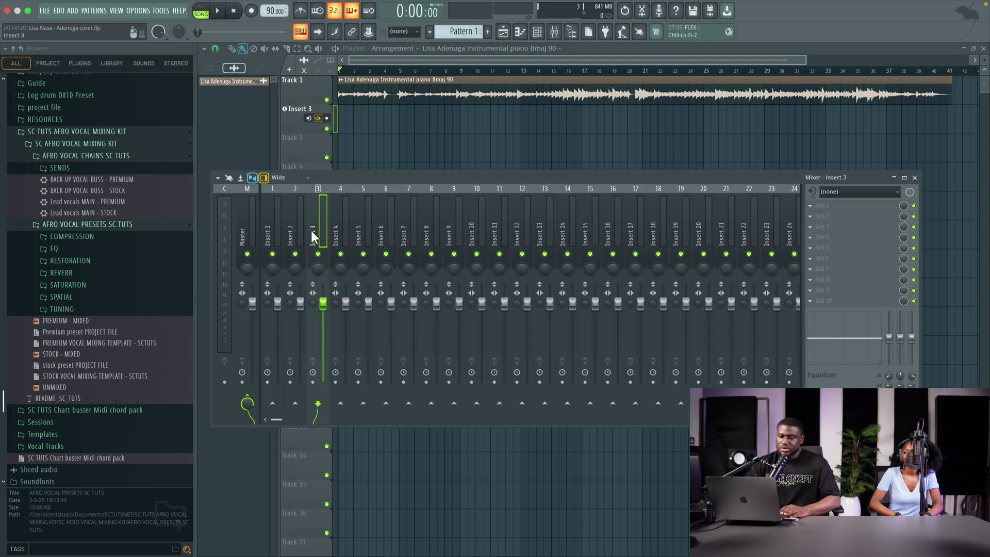
right_click(323, 216)
click(348, 195)
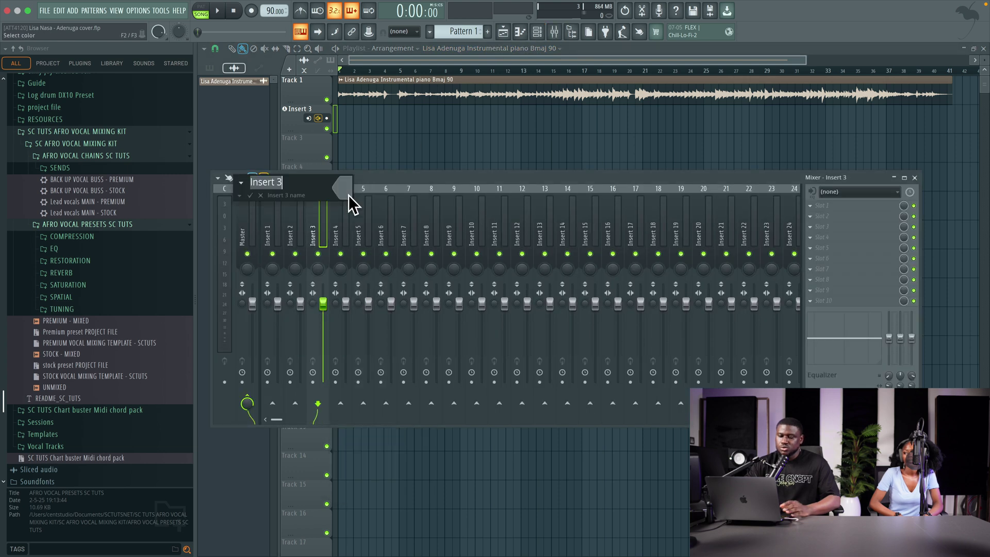
text(Vox)
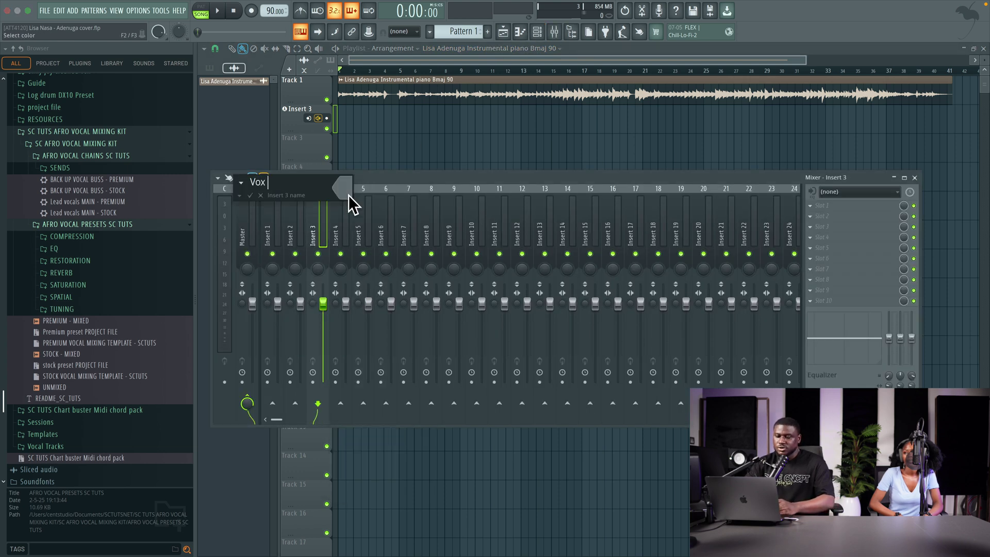
text( recording)
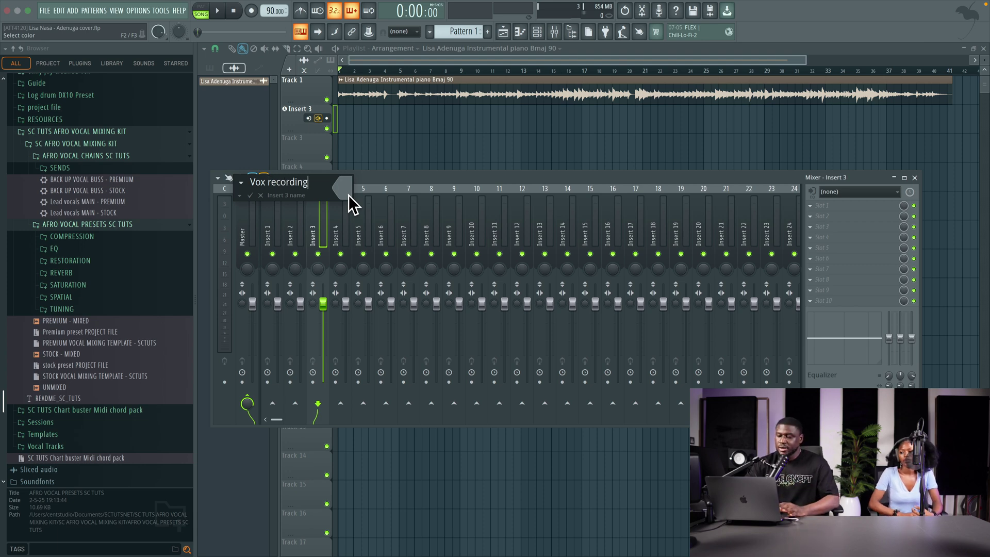
key(Return)
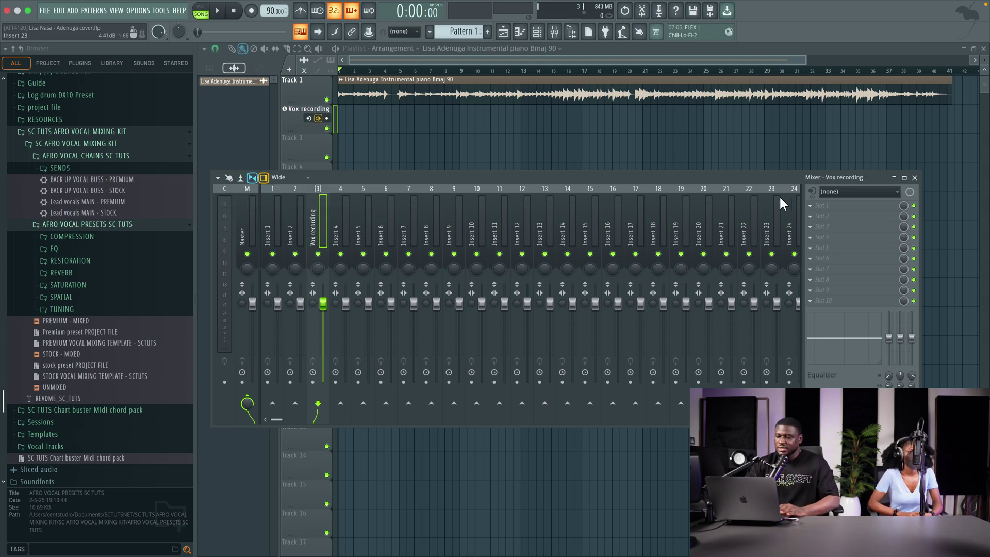
Take the Vox recording track's input from Input 2 and set external input monitoring to Off.
click(845, 195)
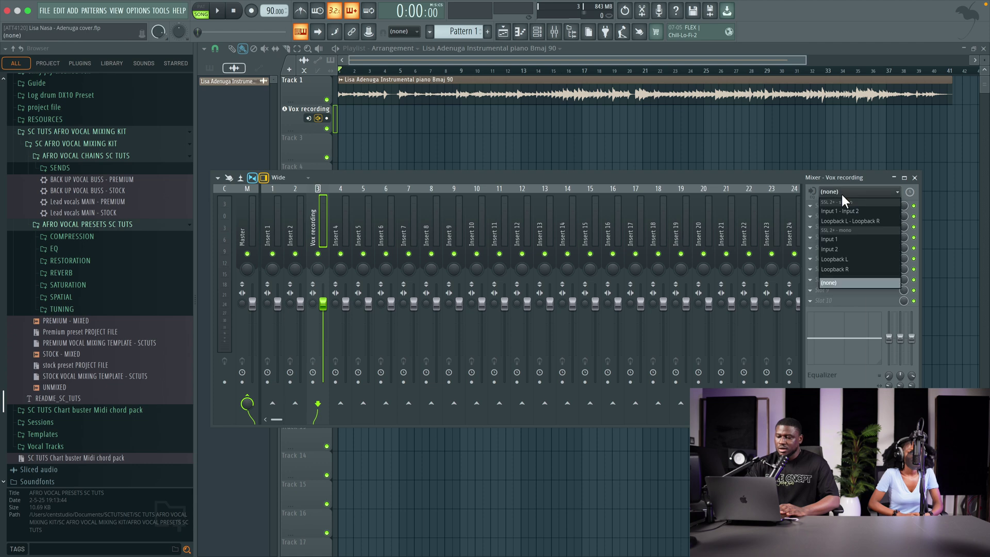
click(836, 251)
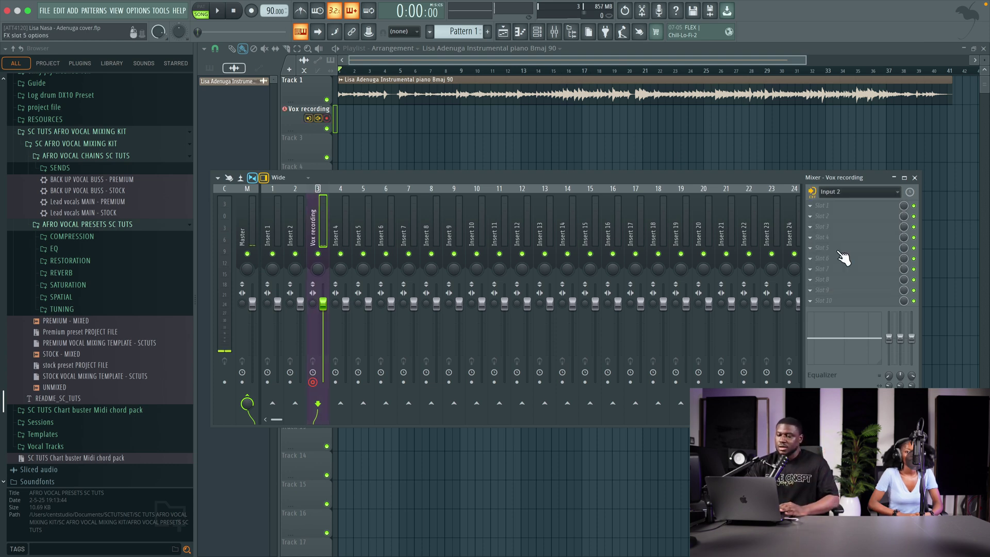
click(812, 192)
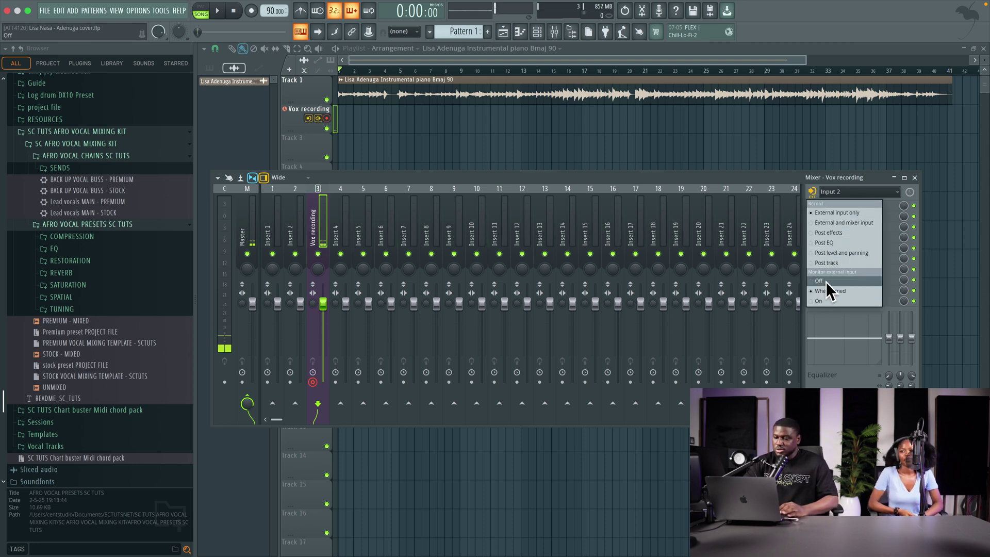
click(826, 280)
Recheck the track's recording options, then close the mixer with F9.
click(813, 191)
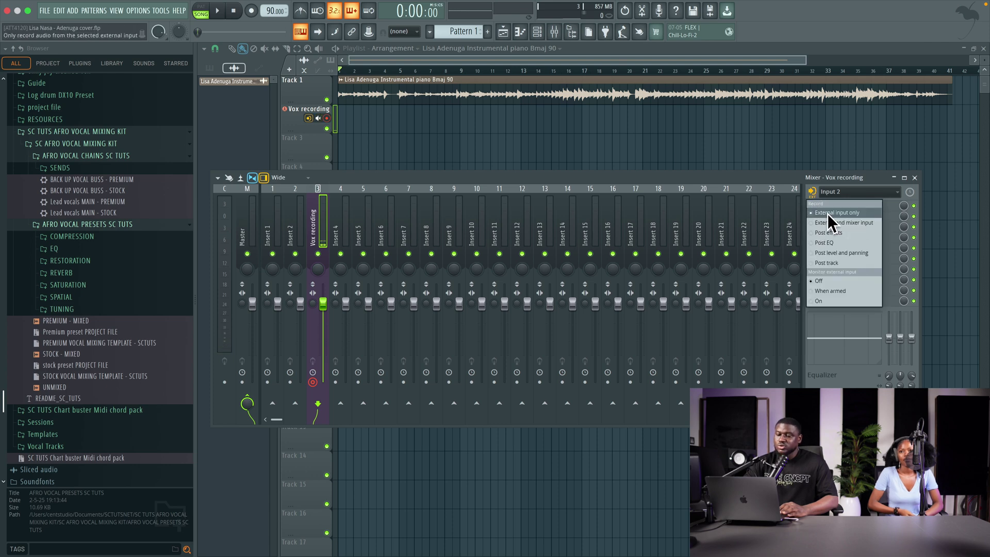
click(815, 183)
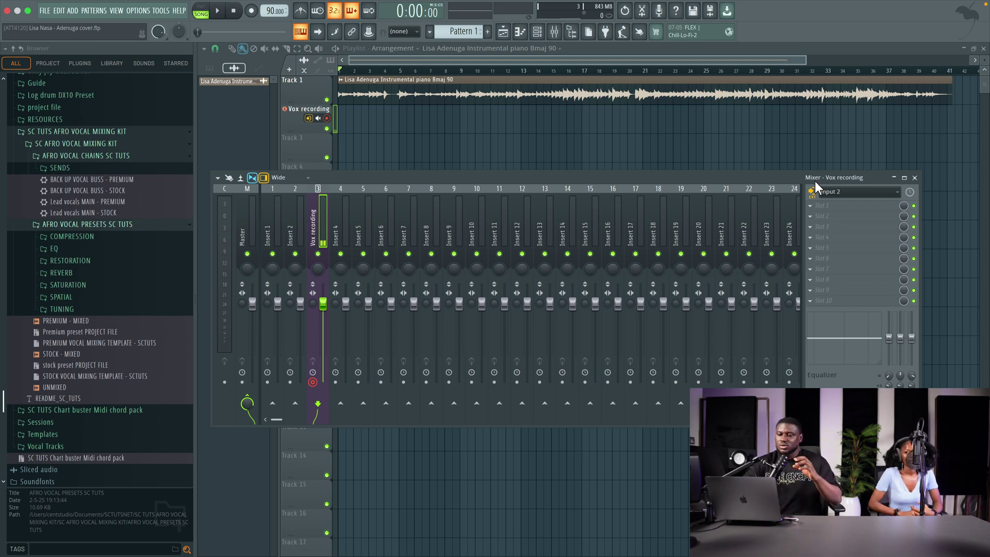
click(810, 192)
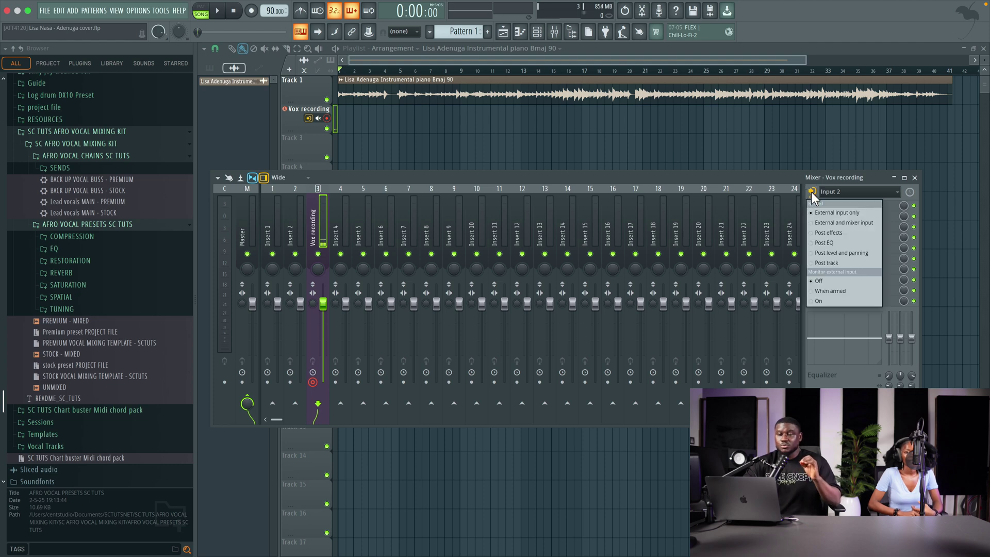
click(808, 177)
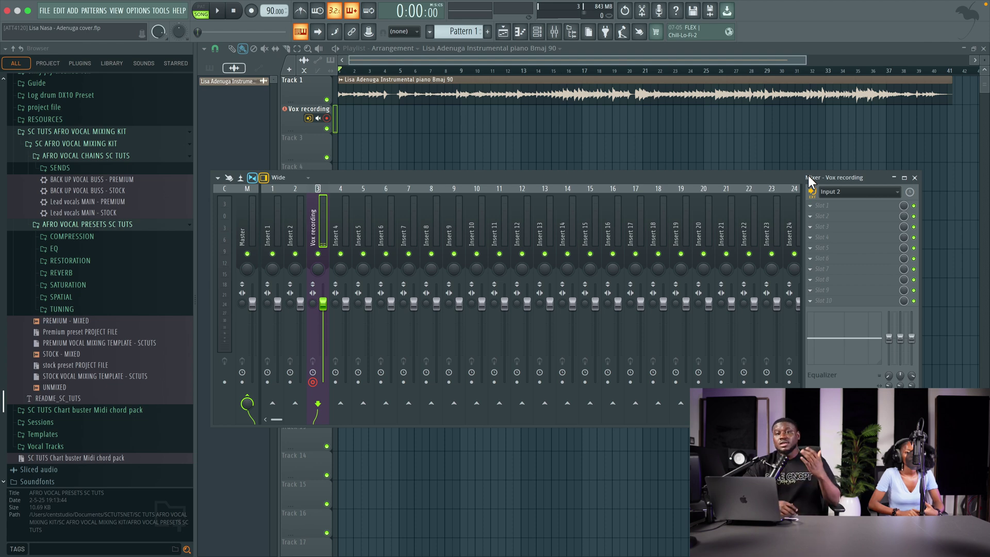
key(F9)
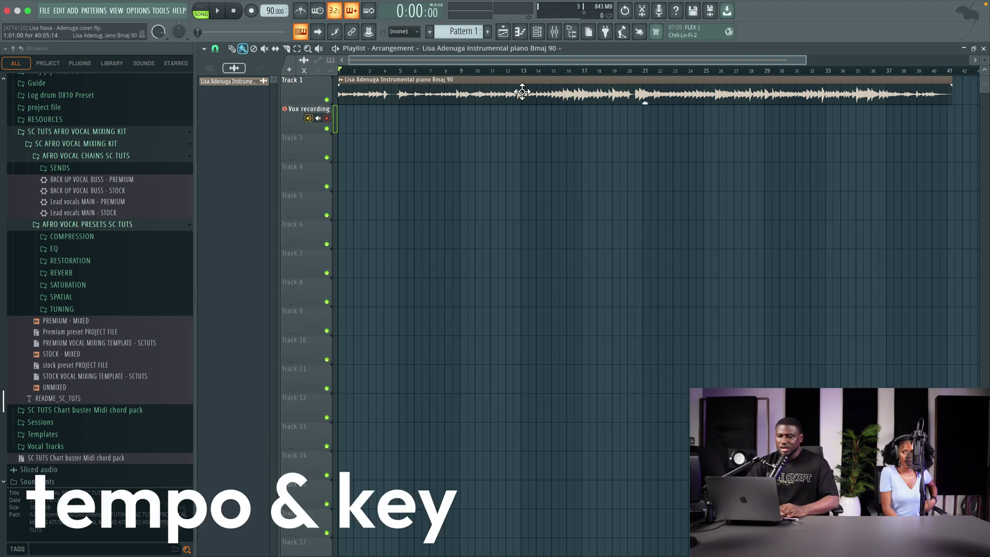
Detect the instrumental sample's tempo within the 75 to 150 BPM range, then reopen its sample settings.
double_click(435, 84)
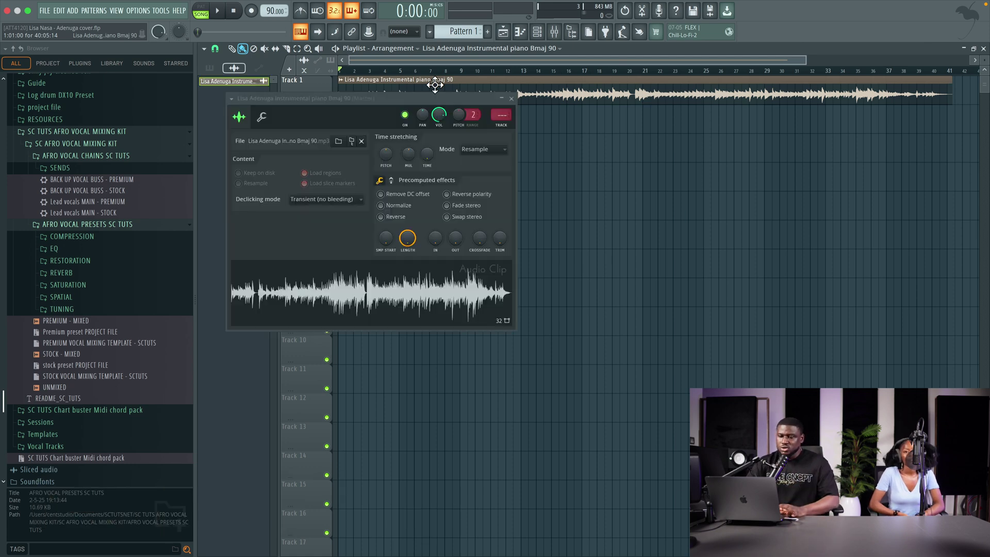
right_click(348, 272)
click(370, 409)
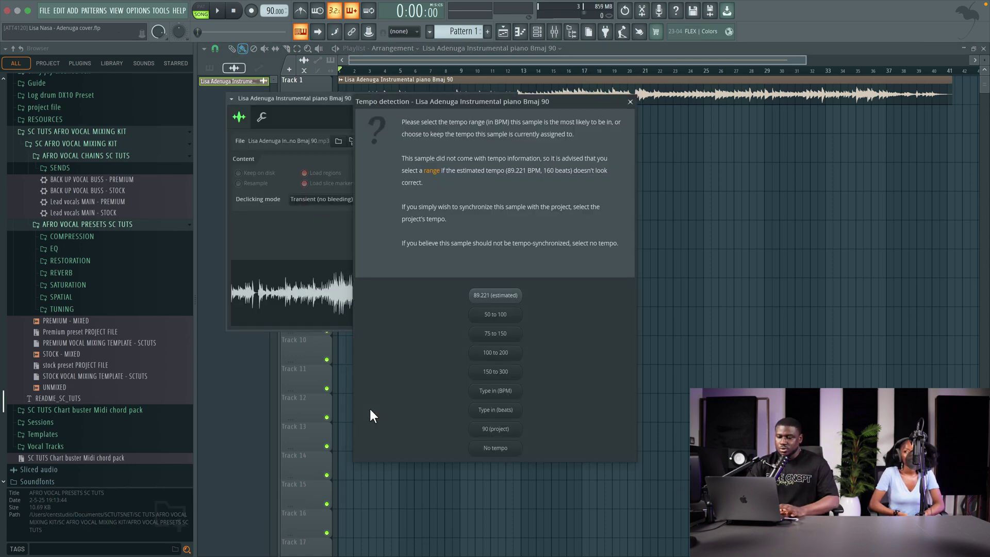
click(487, 333)
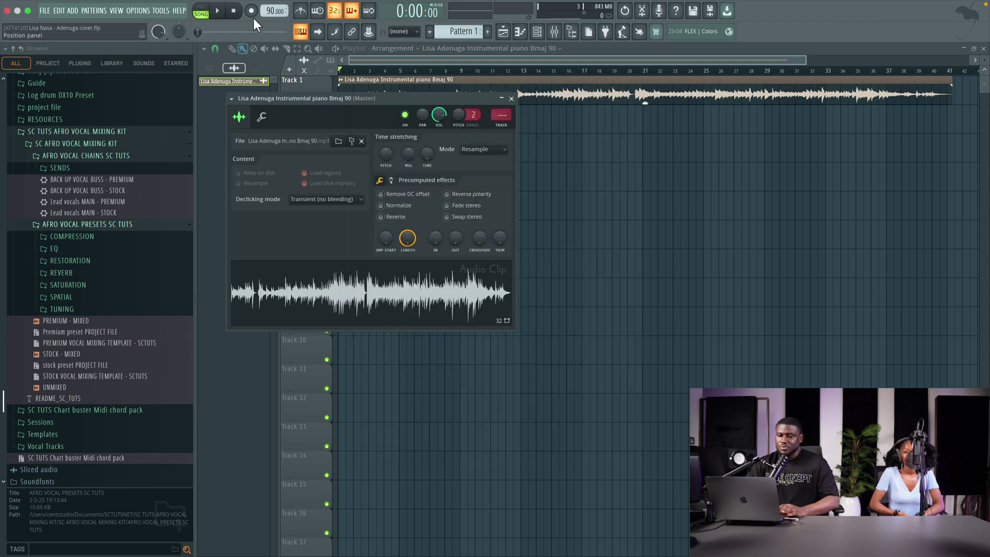
click(511, 98)
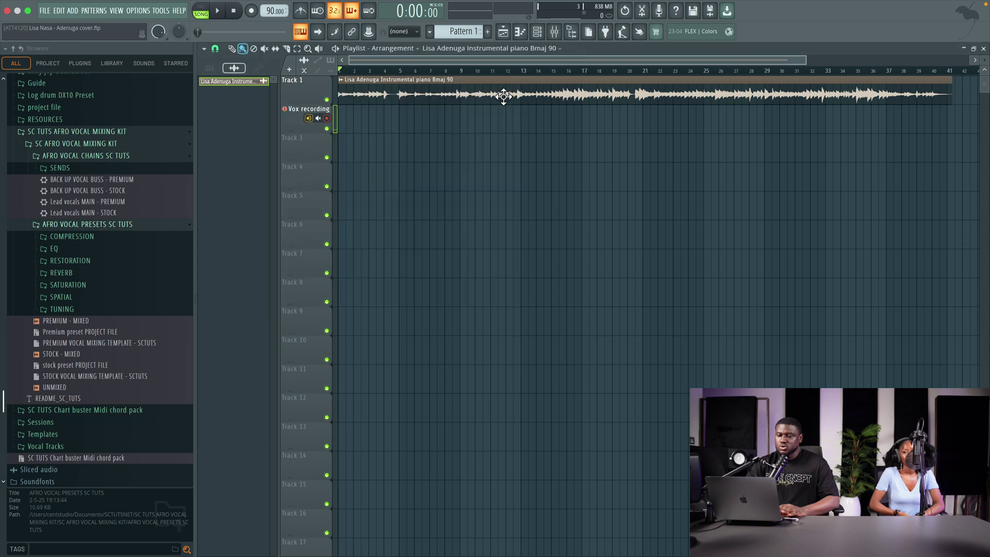
double_click(457, 92)
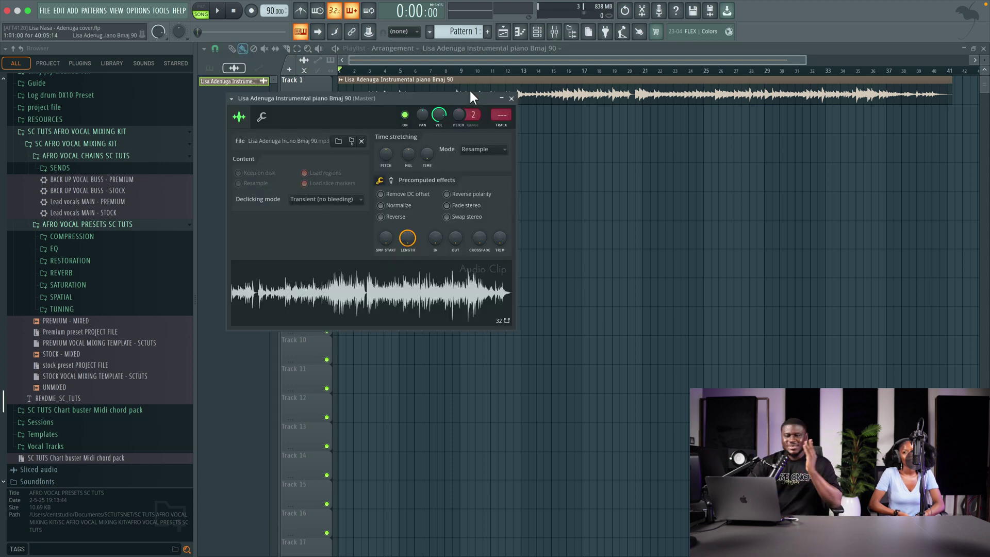
Route the instrumental to mixer insert 1 and load Auto-Key onto that insert.
click(555, 33)
click(277, 210)
key(ctrl+l)
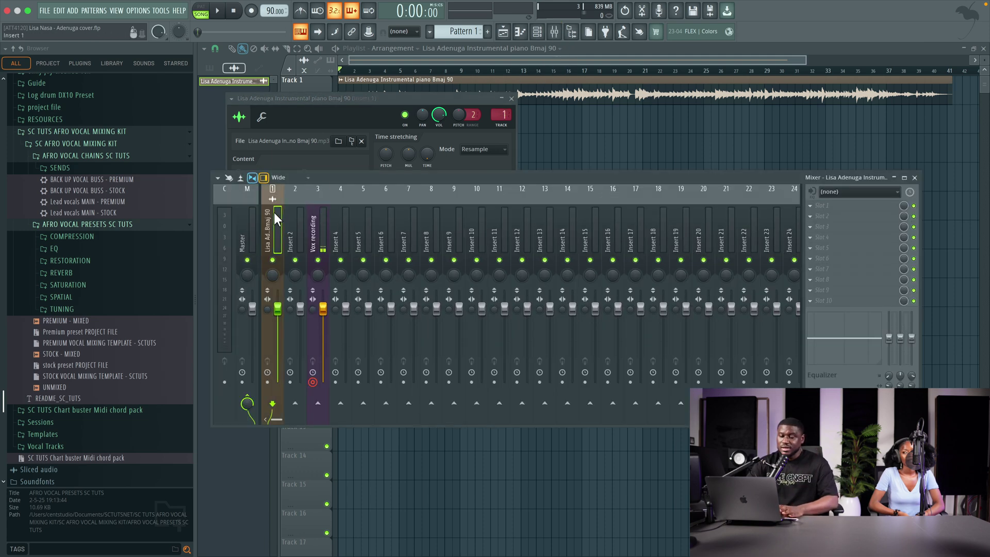
click(822, 205)
click(518, 48)
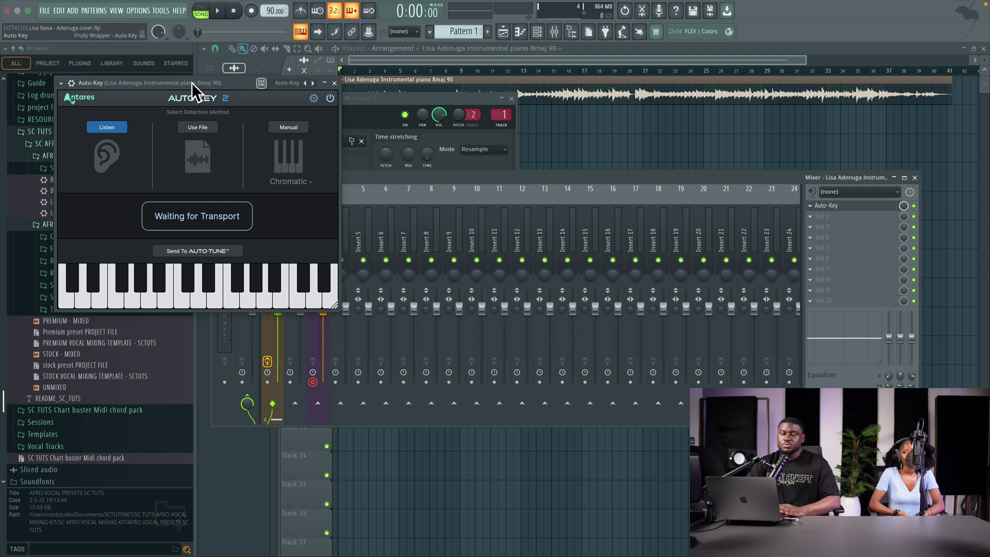
Play the song until Auto-Key detects C# Minor, then stop and close the plugin window.
drag(195, 82, 432, 128)
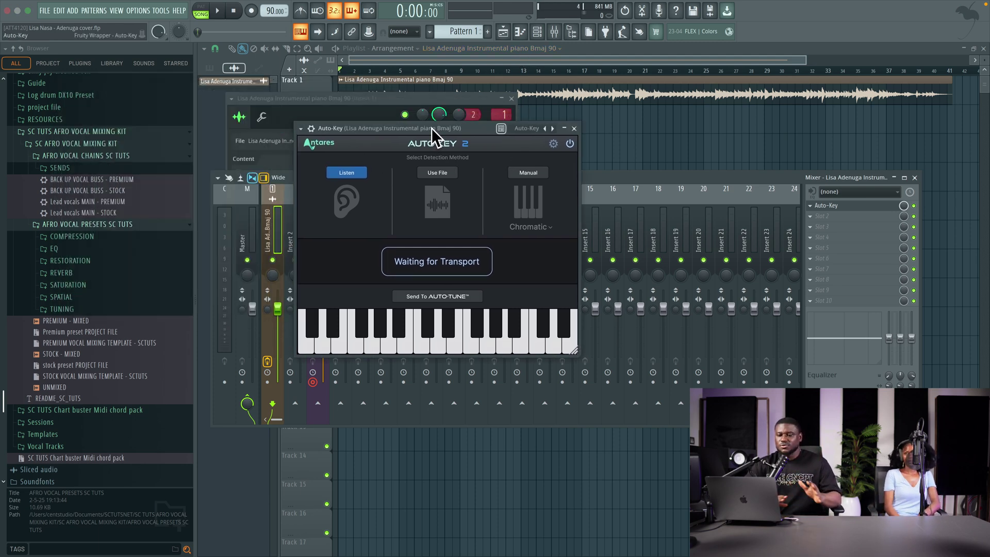
key(space)
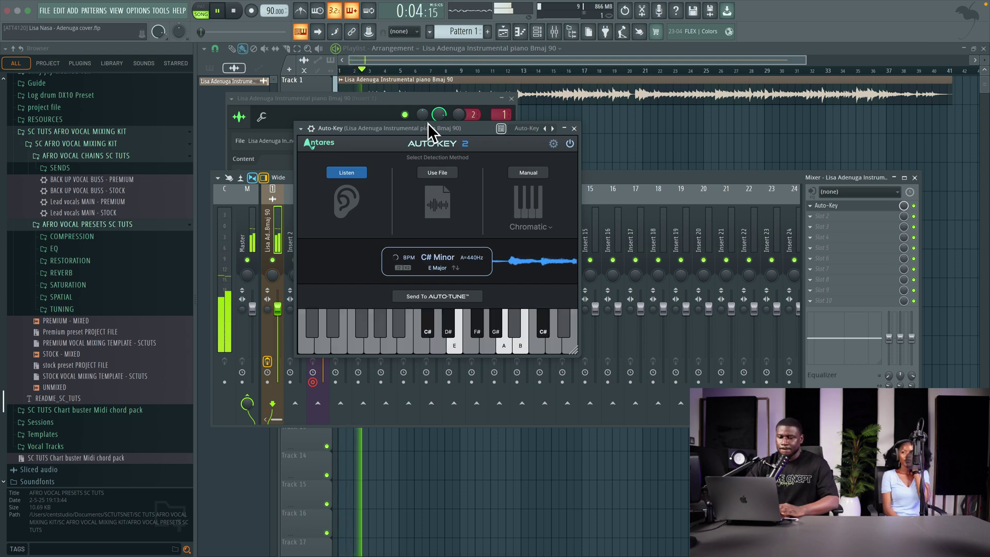
click(235, 12)
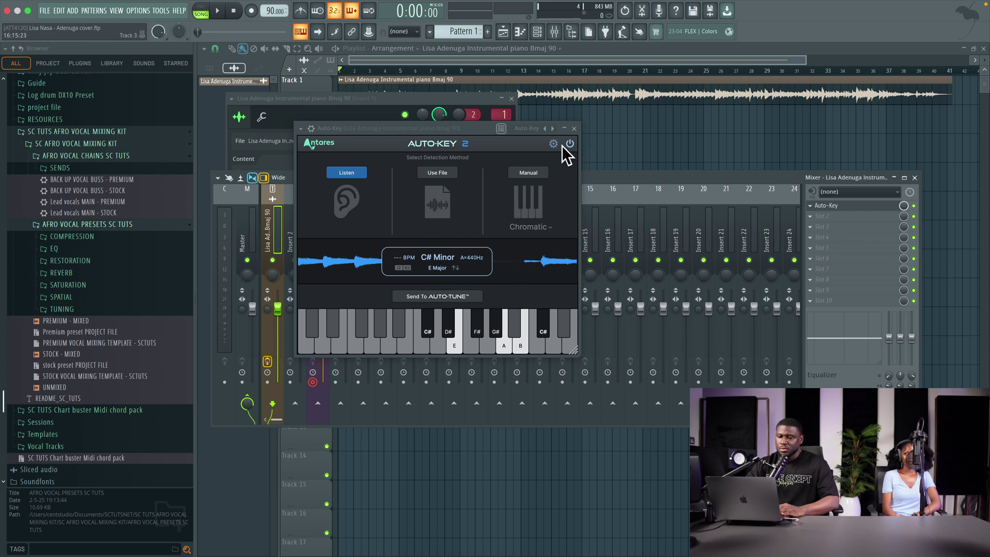
click(574, 128)
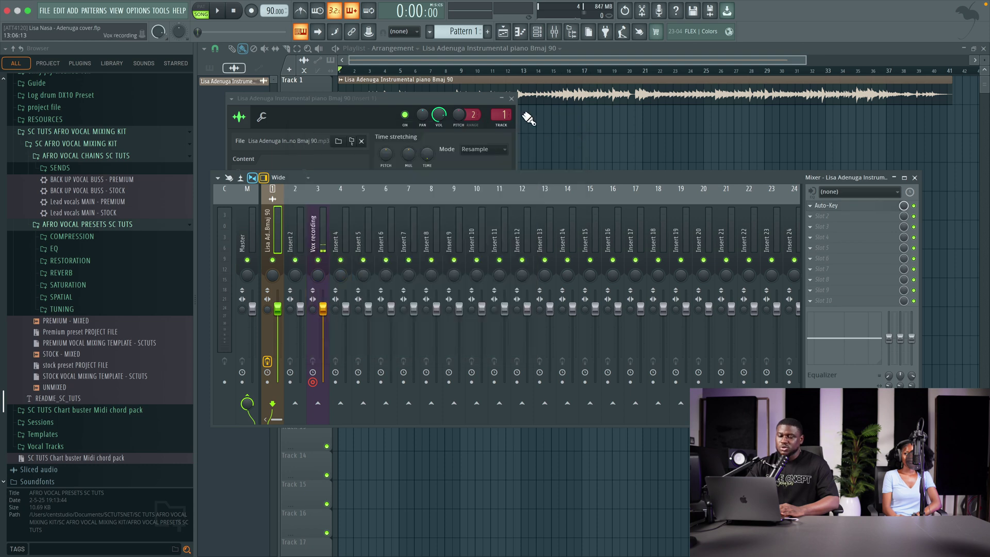
Close the instrumental clip's settings window.
click(512, 99)
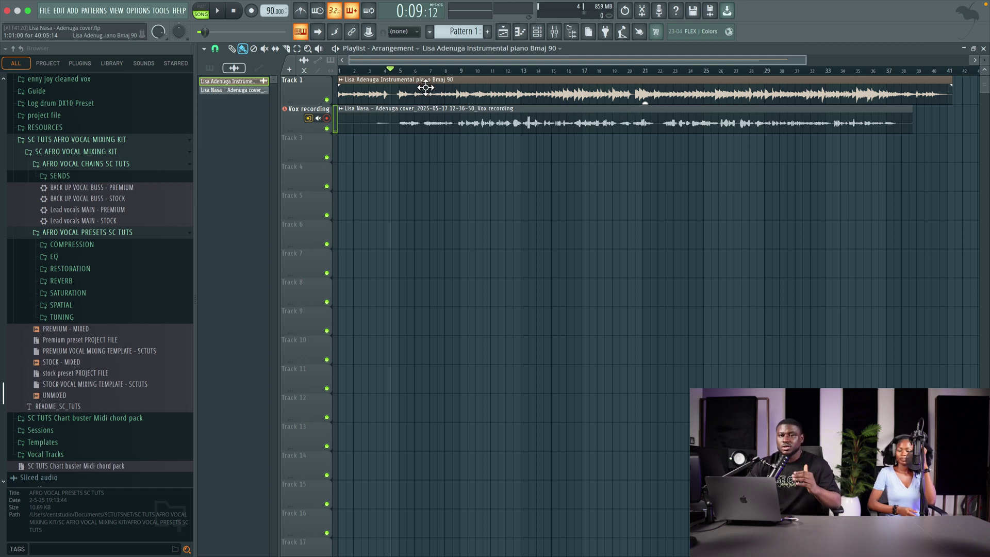
Pull the instrumental's insert 1 fader down to about 85% (-3.5 dB) during playback, then stop.
key(space)
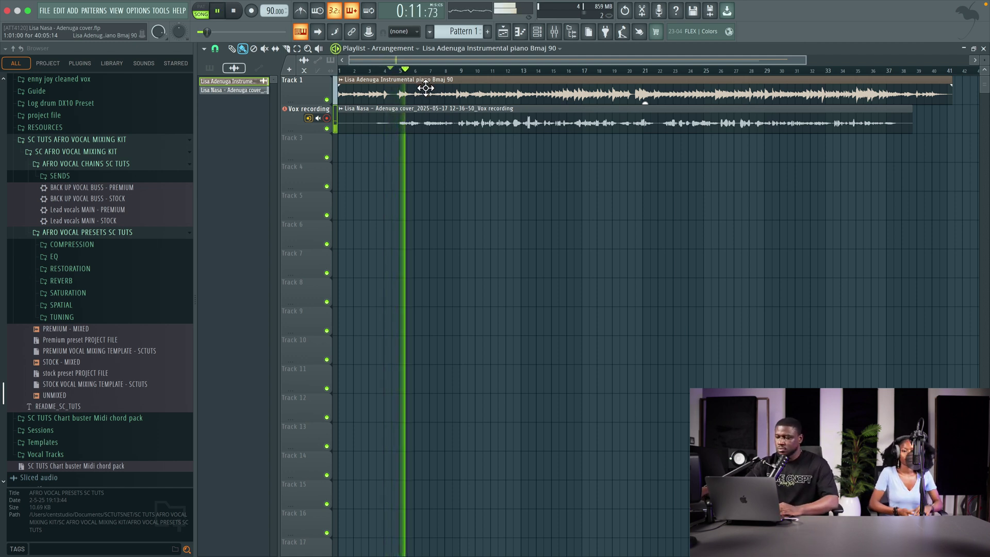
double_click(426, 88)
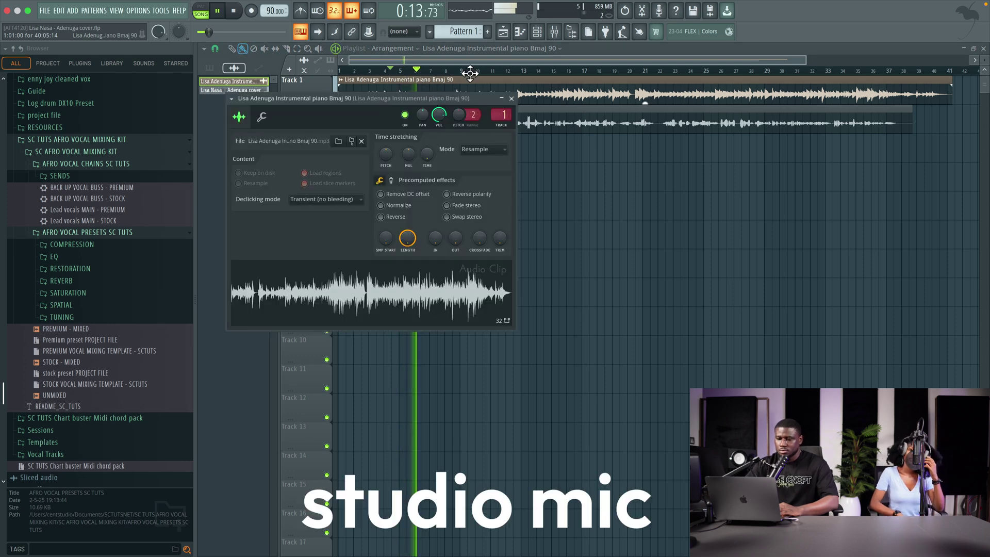
click(555, 31)
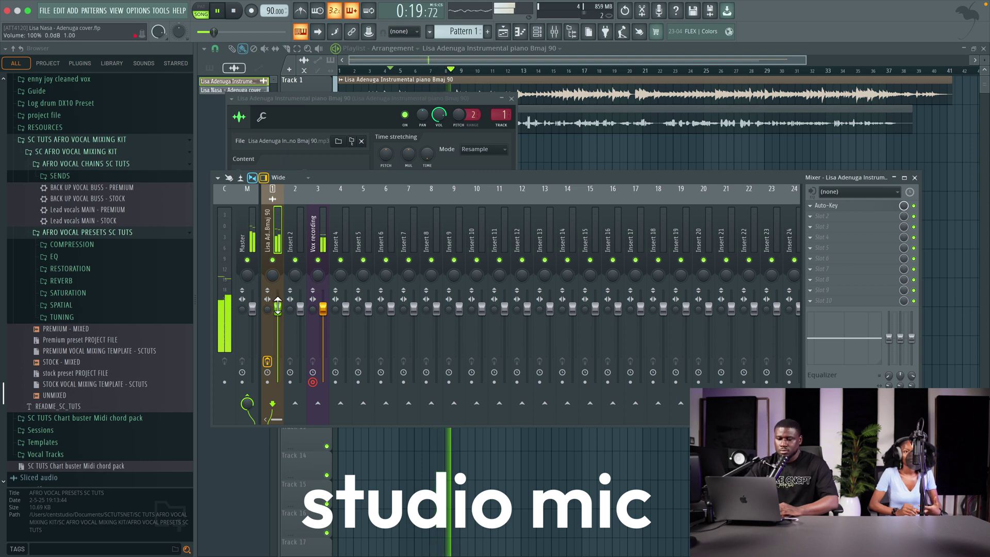
drag(278, 308, 277, 314)
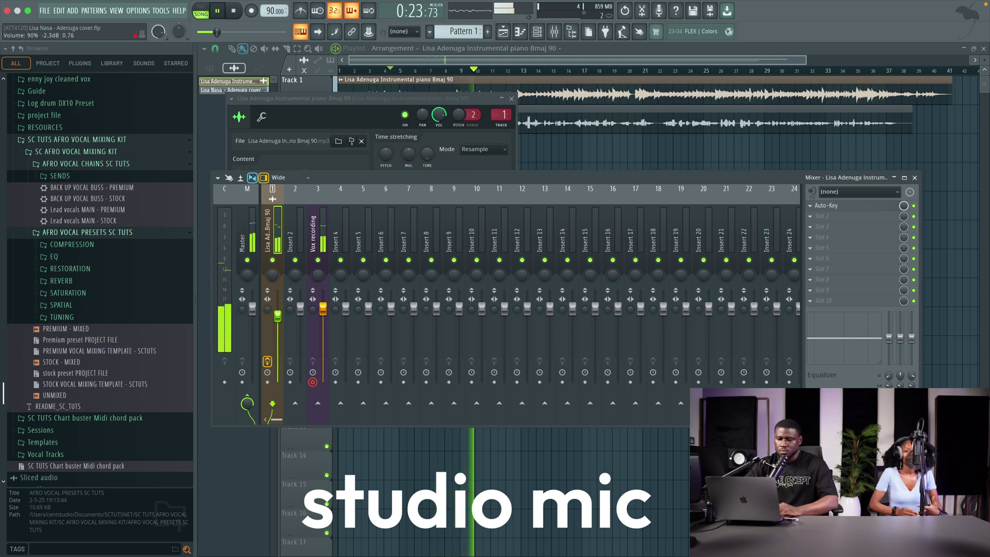
drag(278, 314, 277, 313)
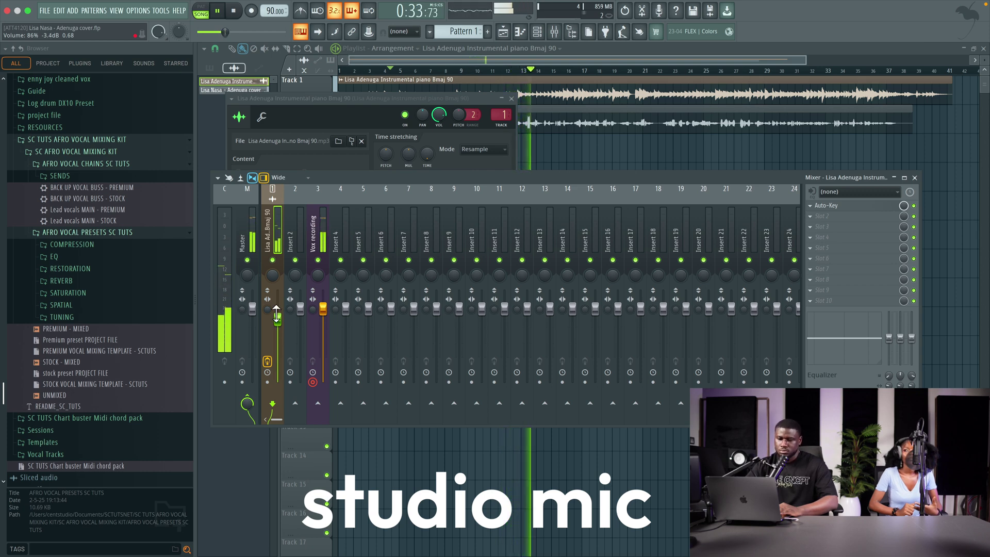
scroll(277, 314, down, 1)
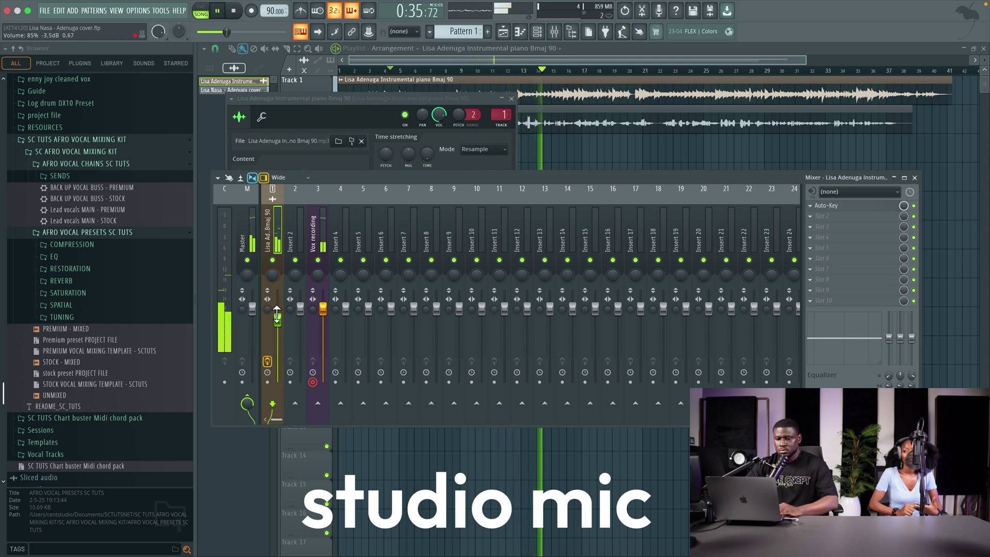
click(512, 98)
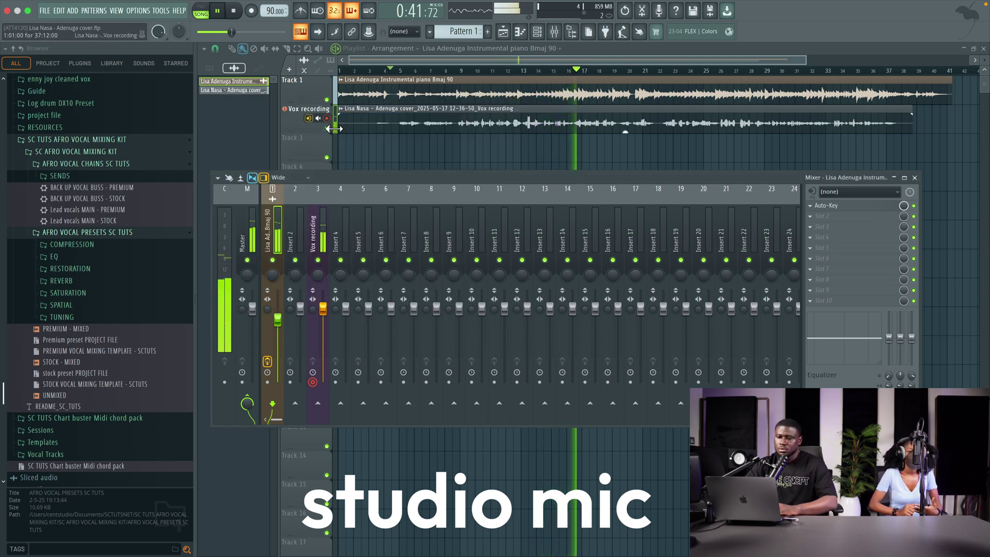
key(space)
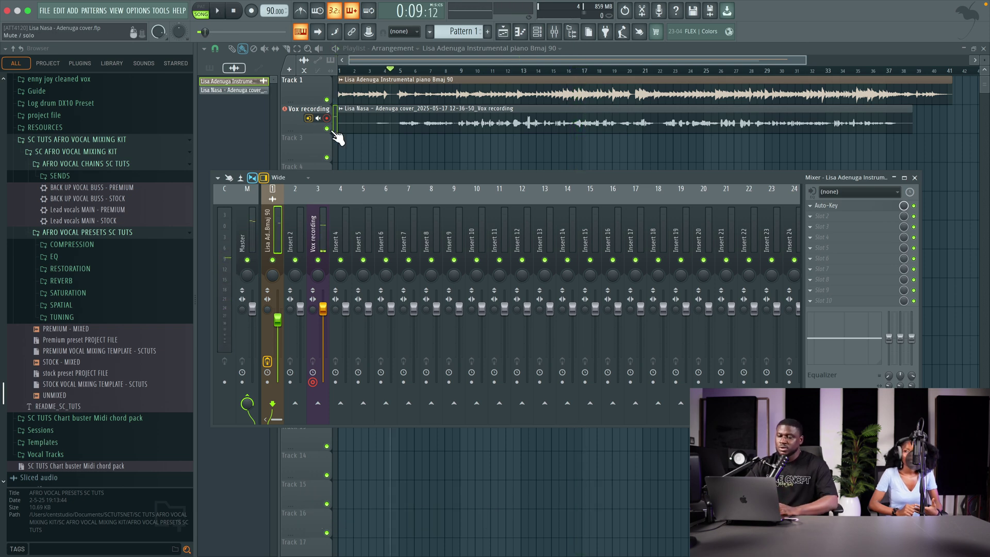
Solo the Vox recording track and play the vocal take from bars 6, 9 and 14.
key(F9)
ctrl+click(334, 132)
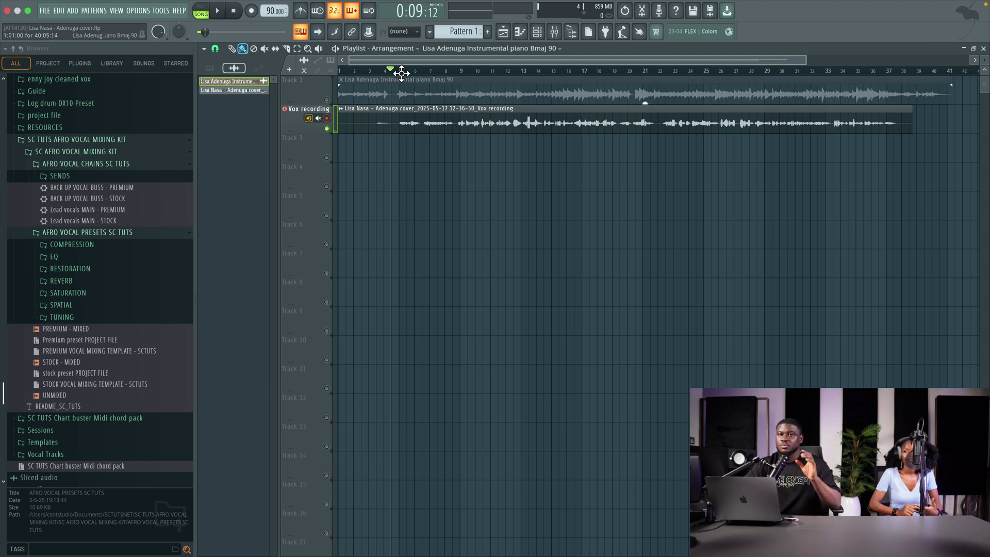
click(422, 71)
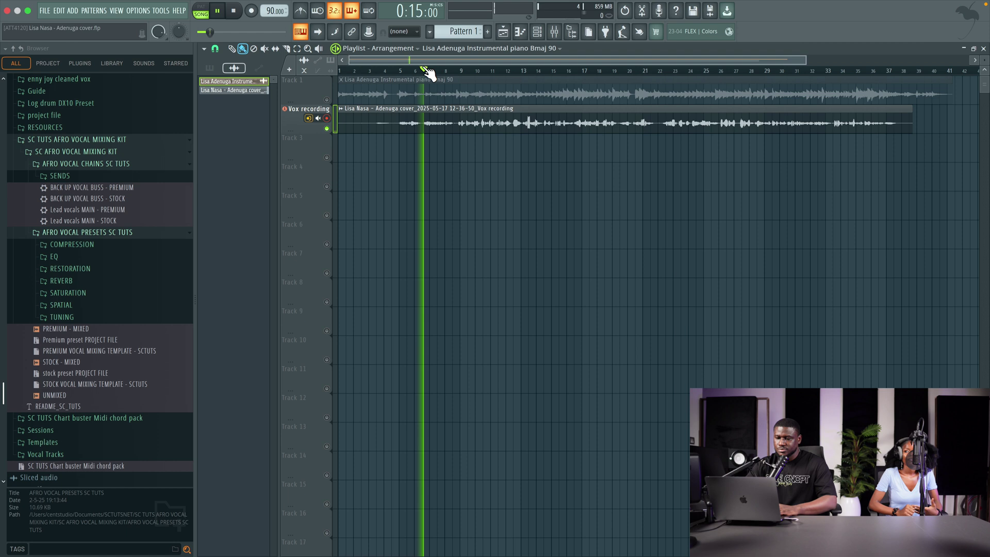
click(468, 71)
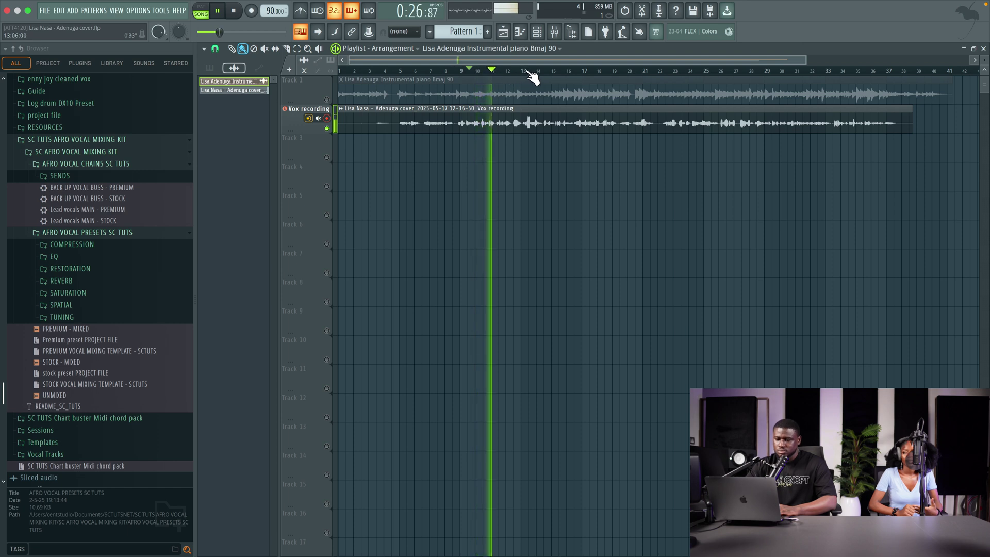
click(550, 71)
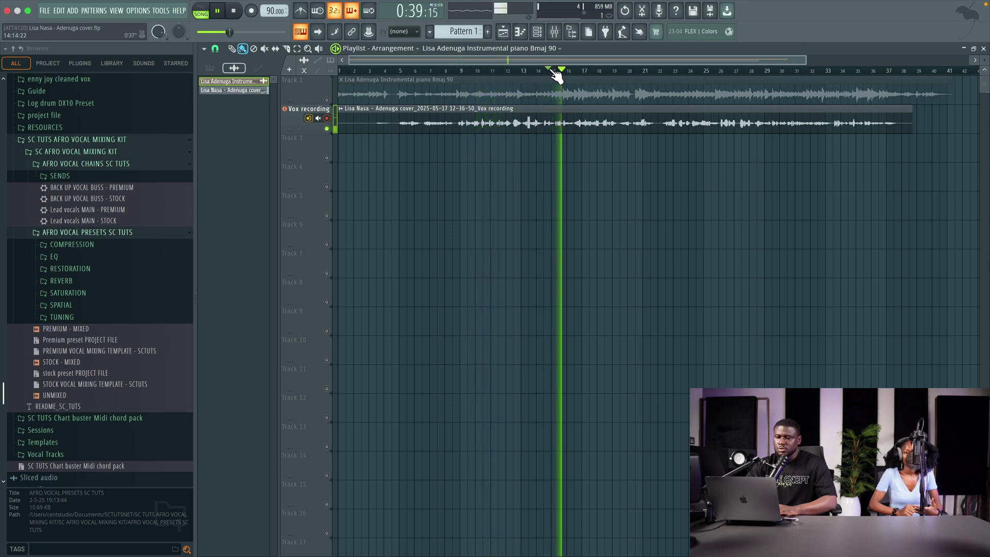
key(space)
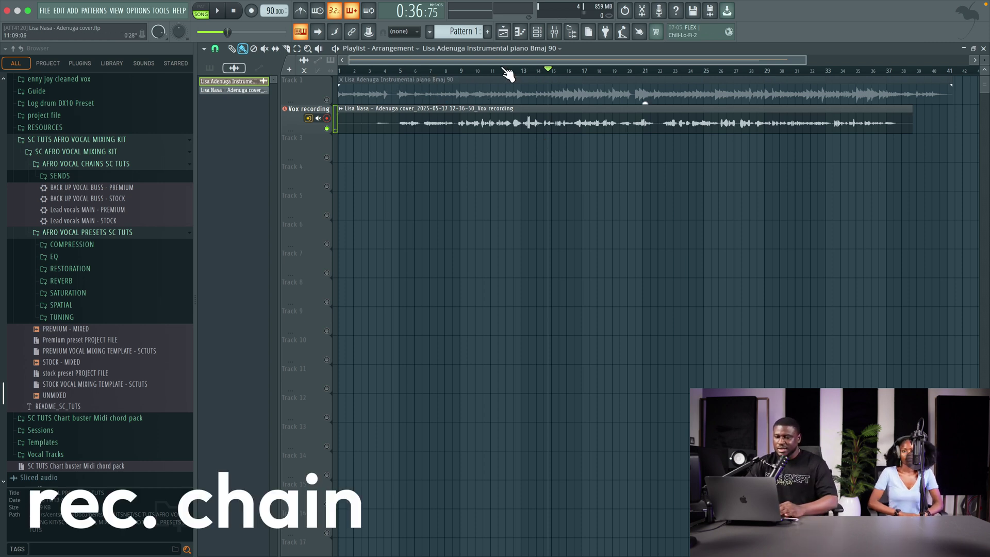
Load the light tuning - Stock preset from the TUNING folder onto the Vox recording insert.
click(564, 34)
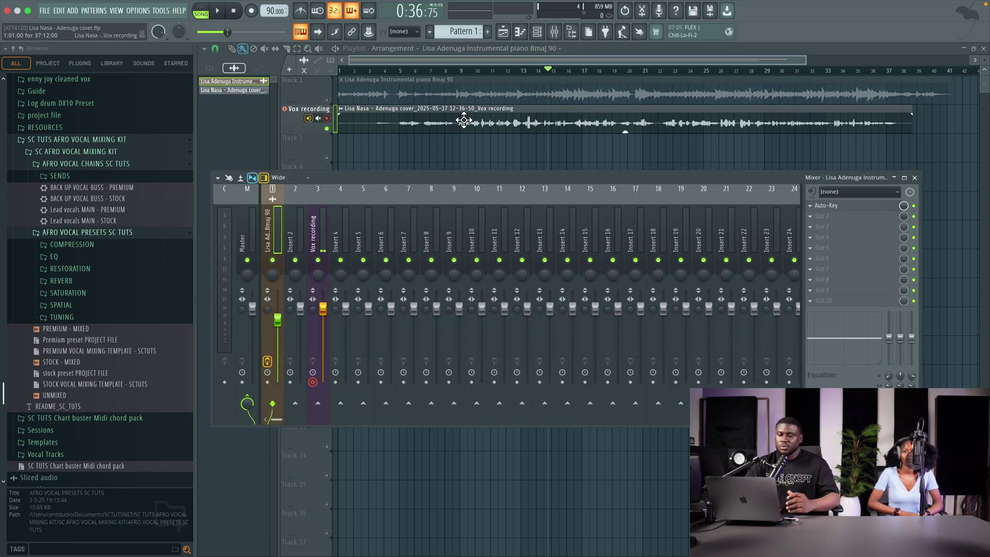
click(320, 222)
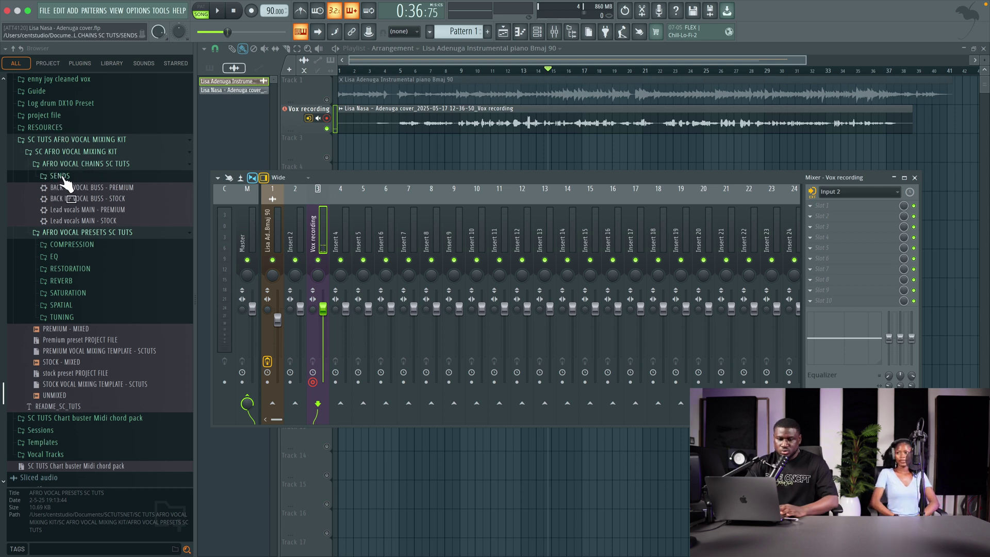
click(66, 316)
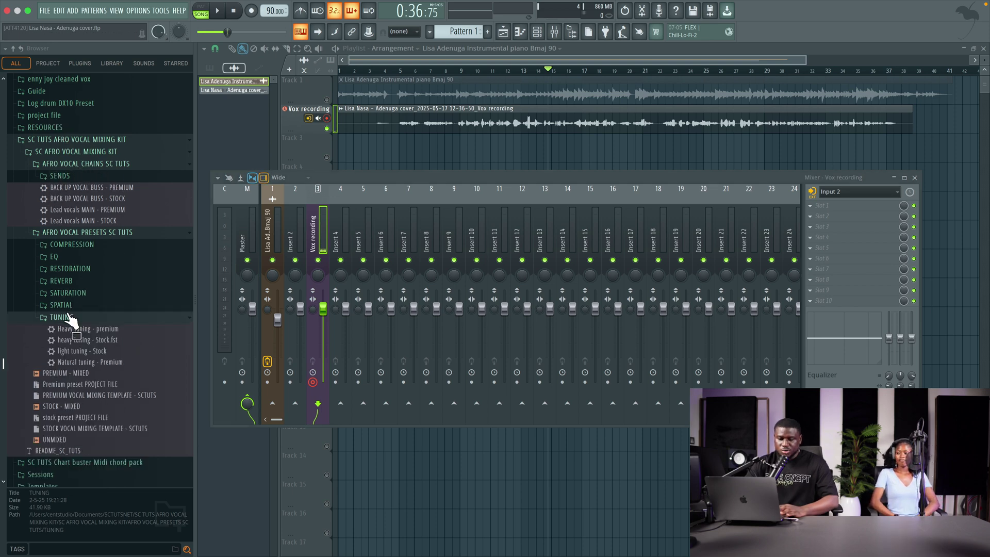
scroll(103, 338, down, 3)
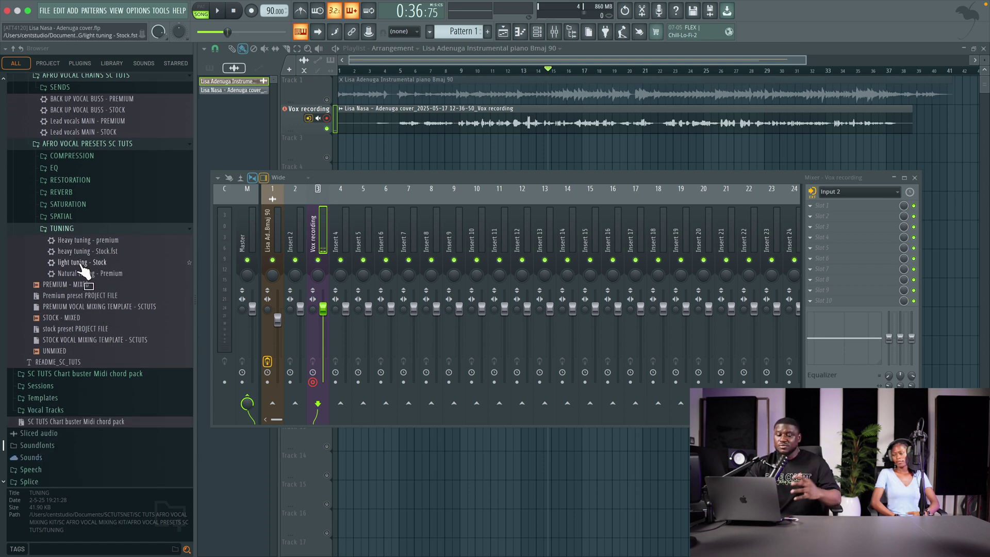
drag(82, 266, 598, 168)
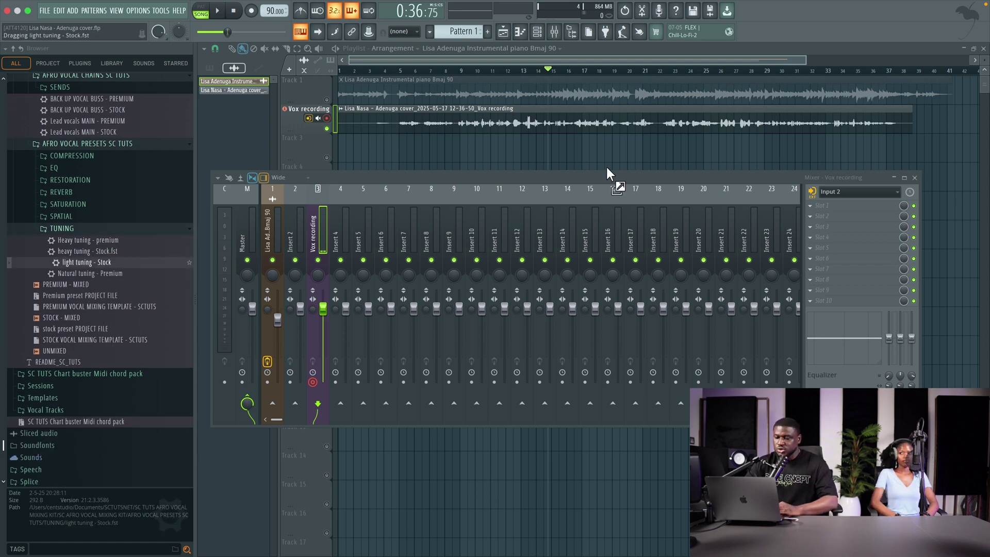
drag(827, 204, 828, 206)
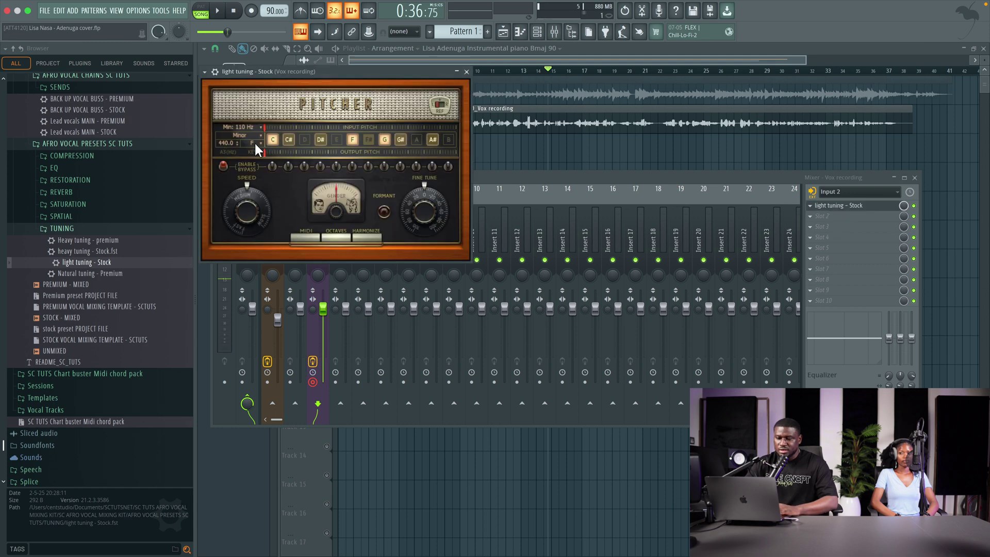
drag(254, 76, 375, 103)
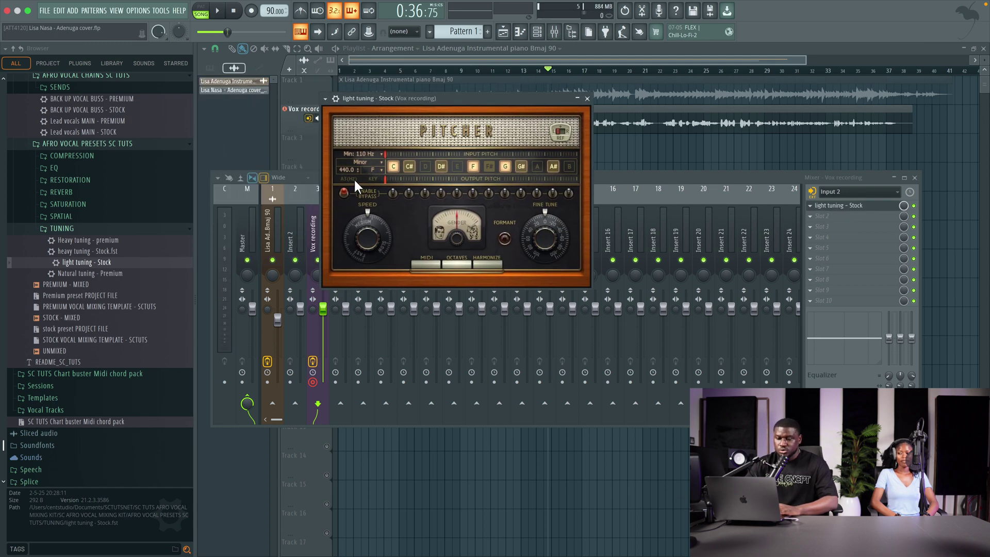
Set Pitcher's key to C#, audition the tuned vocal, and close the plugin window.
click(370, 168)
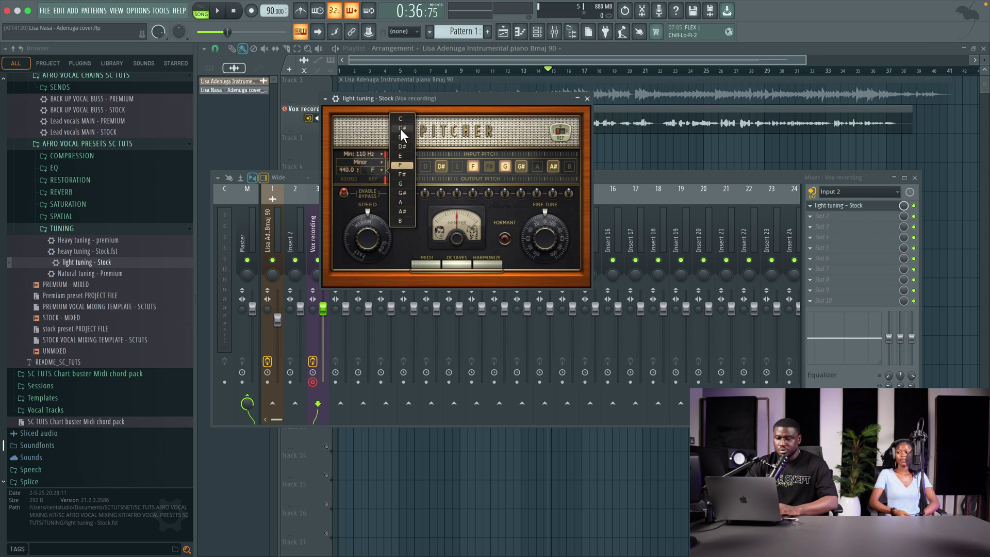
click(401, 127)
key(space)
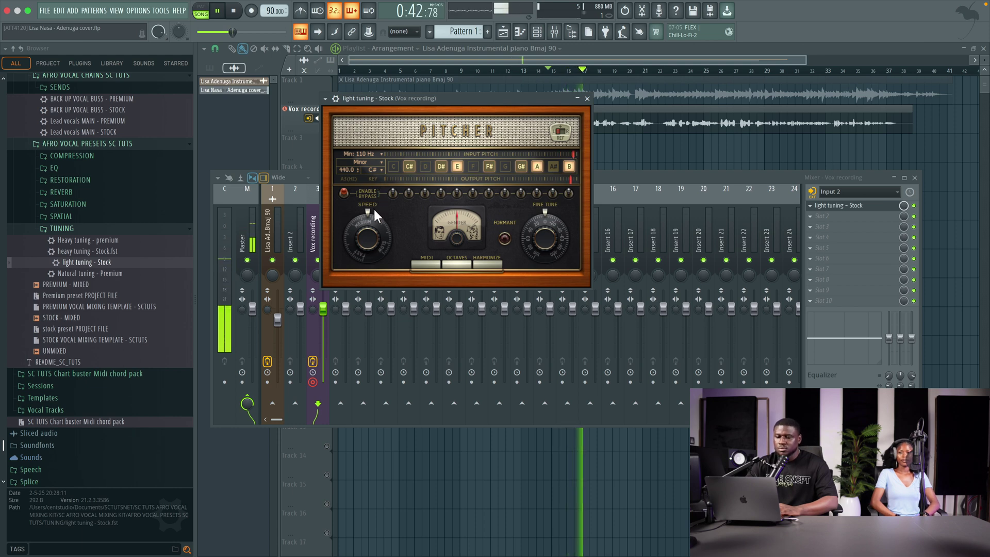
key(space)
key(Escape)
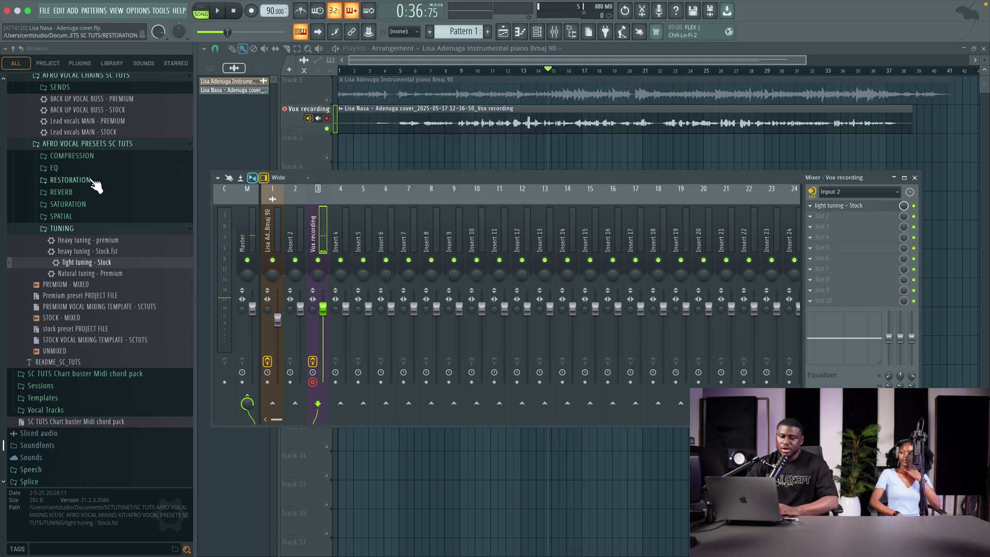
Drop noise remover - Stock from RESTORATION into slot 2 of the Vox recording insert and audition it.
click(70, 180)
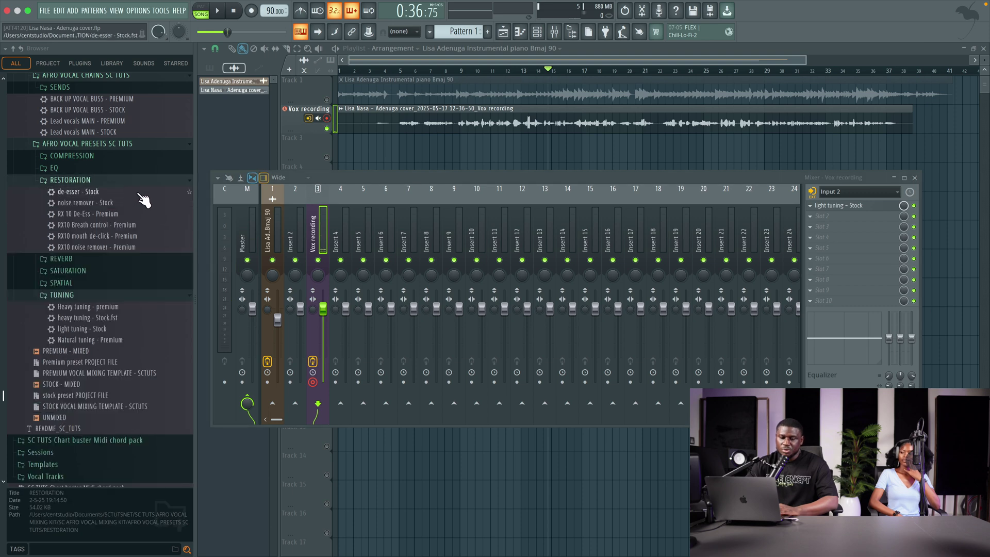
drag(122, 209, 867, 216)
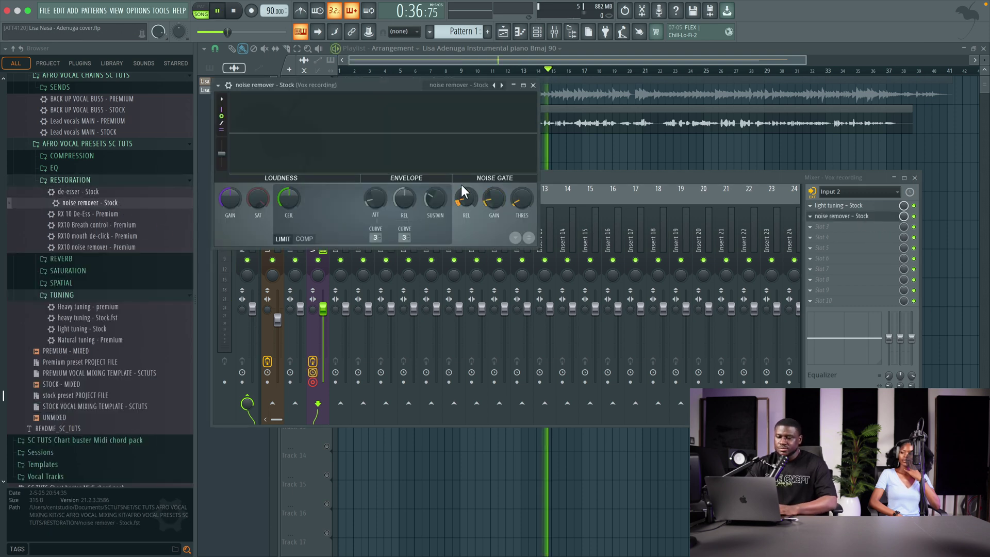
key(space)
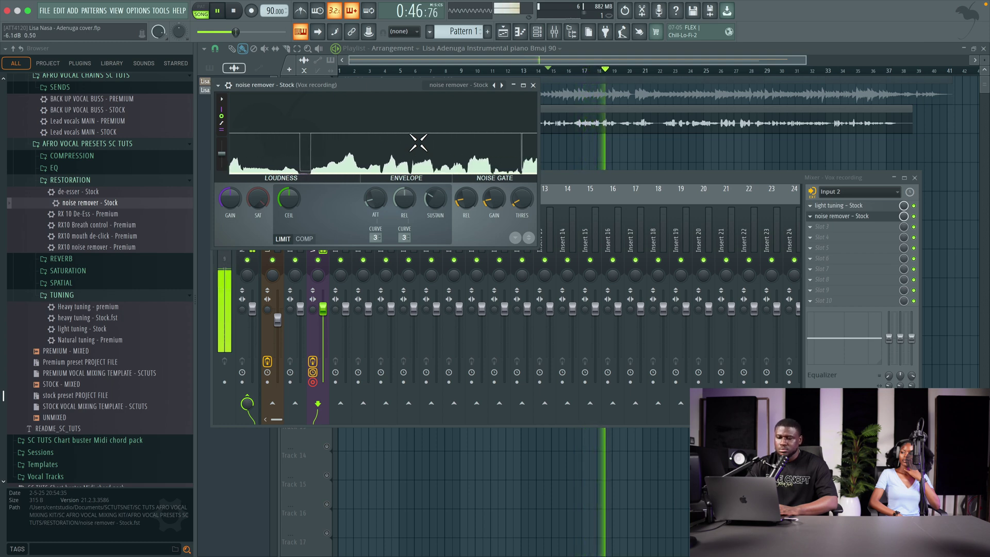
click(537, 84)
key(space)
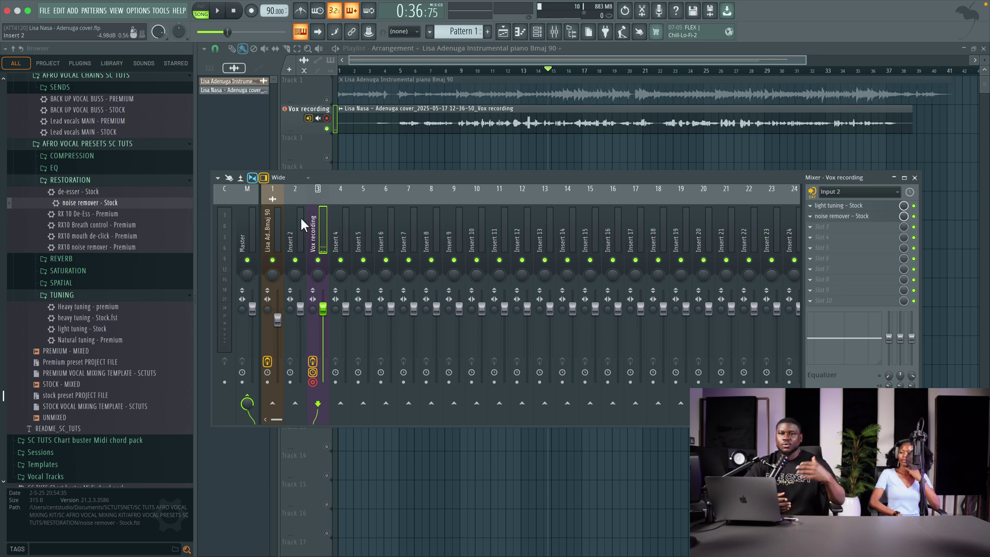
Add the vocal leveler – Stock compressor to the Vox chain at a -24.9 dB threshold and audition it.
click(72, 155)
drag(85, 200, 292, 172)
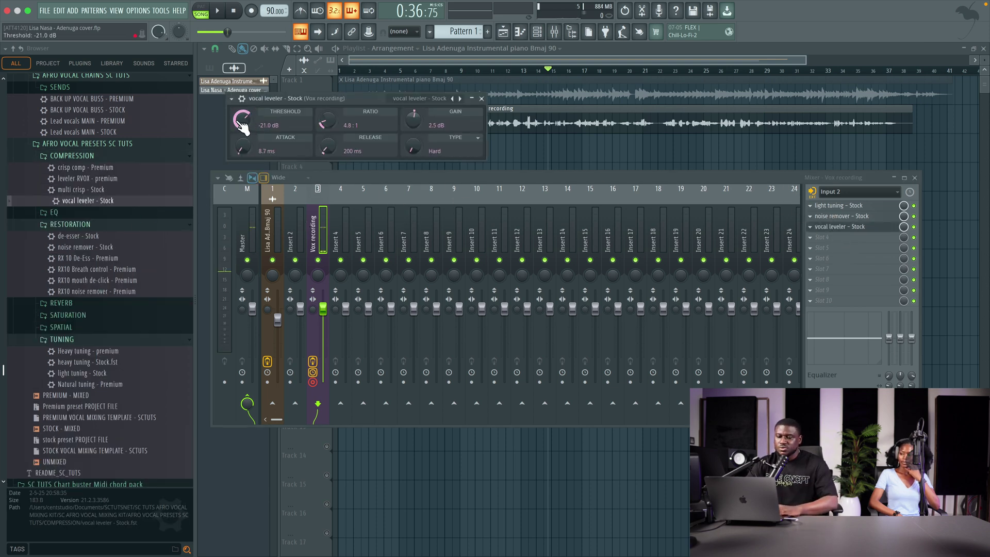
key(space)
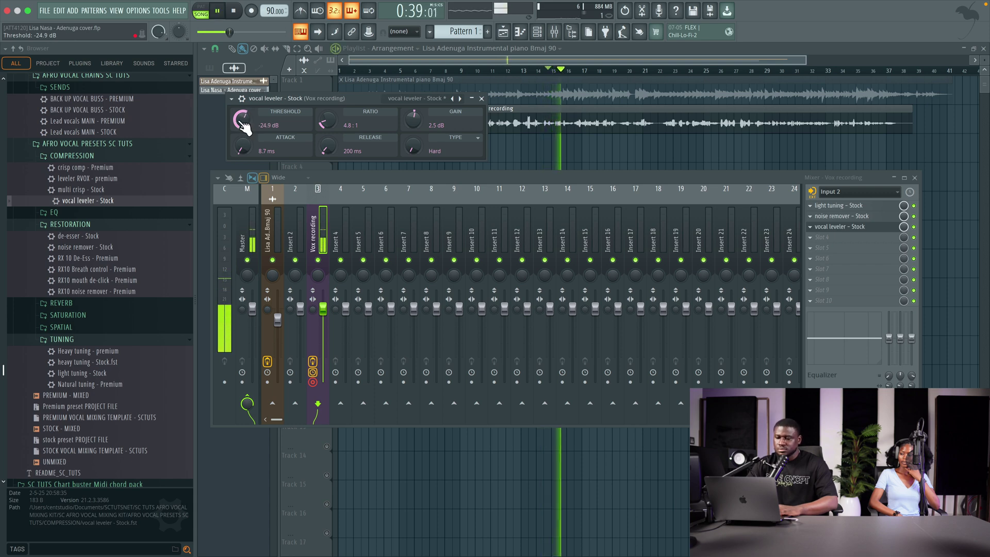
click(482, 98)
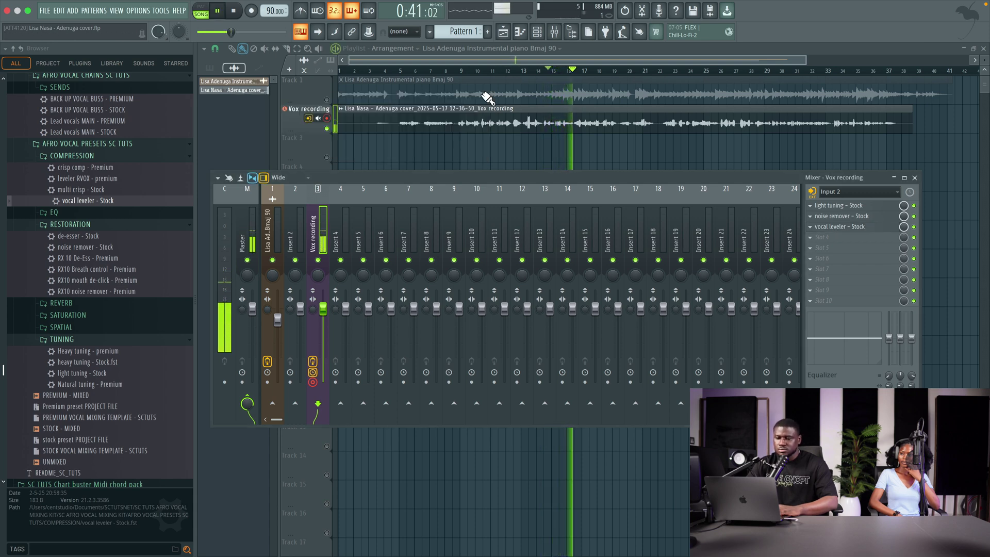
Restart playback and nudge the instrumental's mixer fader slightly lower.
click(338, 103)
key(space)
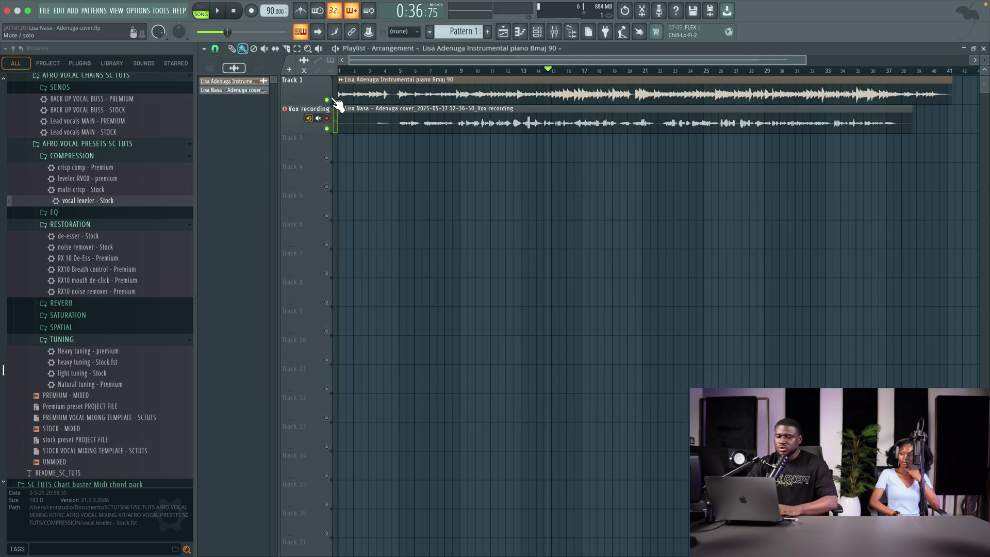
key(space)
click(555, 31)
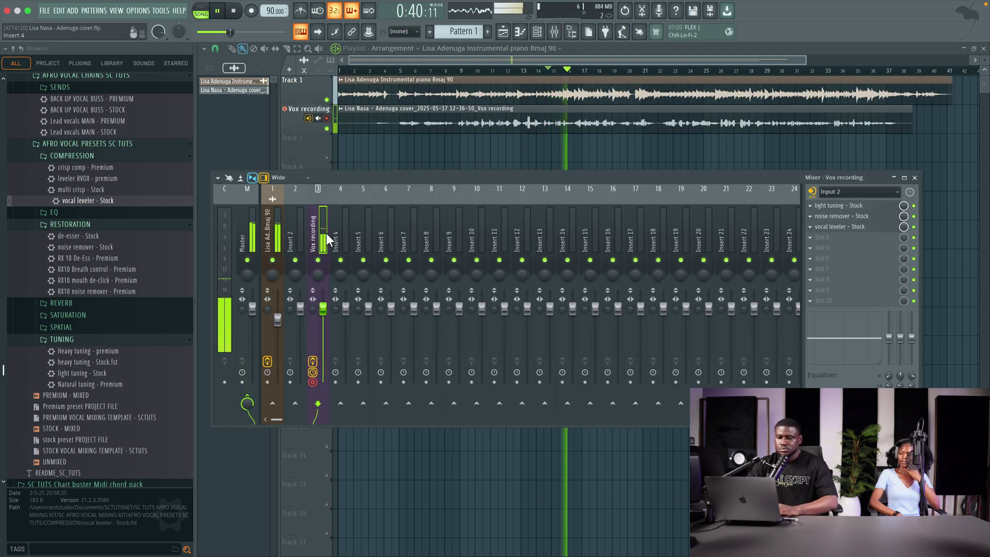
click(277, 320)
drag(278, 320, 277, 323)
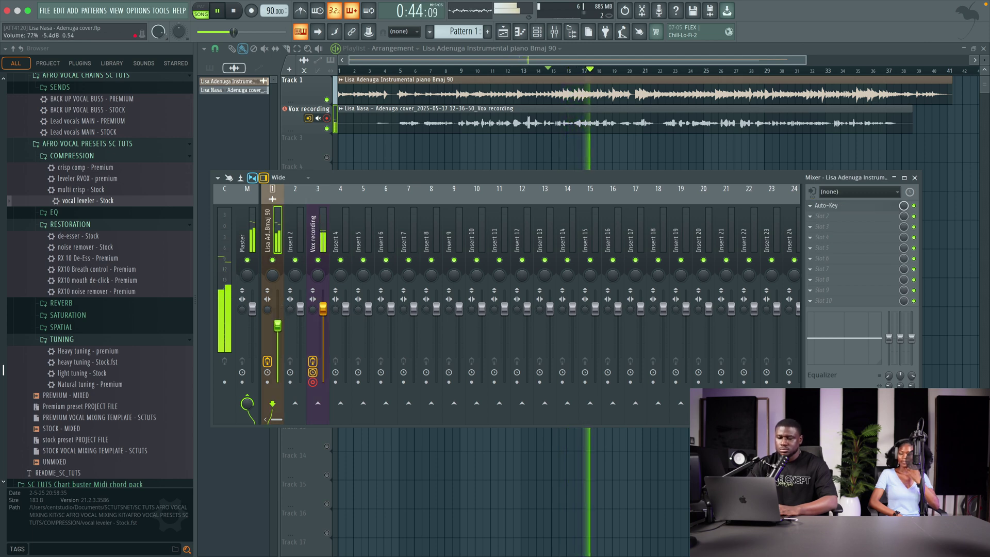
drag(277, 326, 278, 320)
Load the Reverb send - STOCK preset onto mixer insert 4 and reselect the Vox recording channel.
key(space)
click(306, 230)
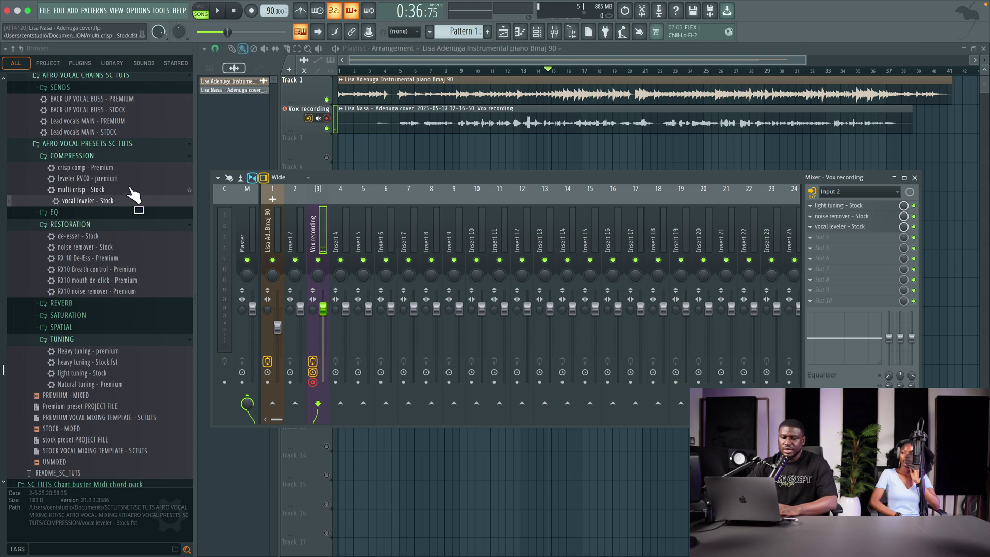
scroll(133, 195, up, 5)
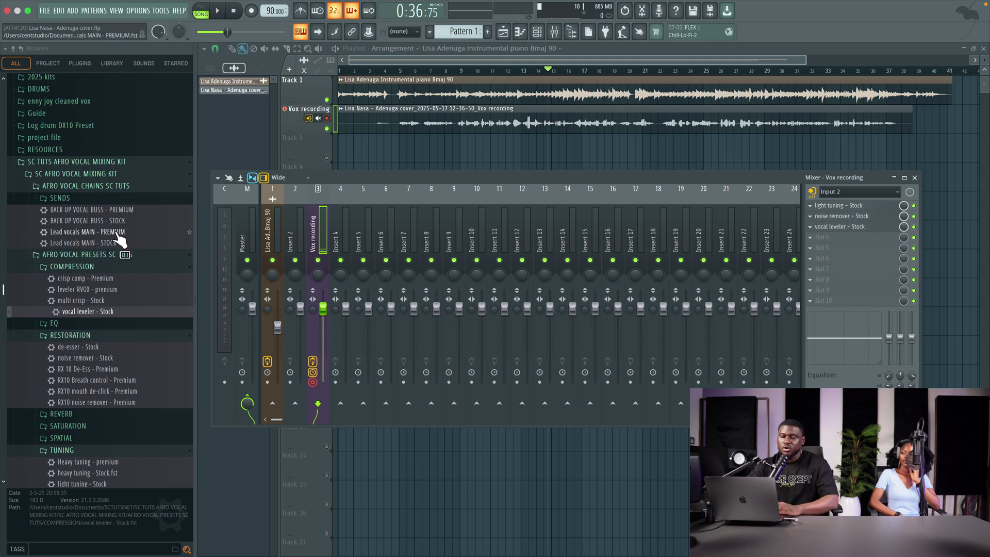
click(111, 199)
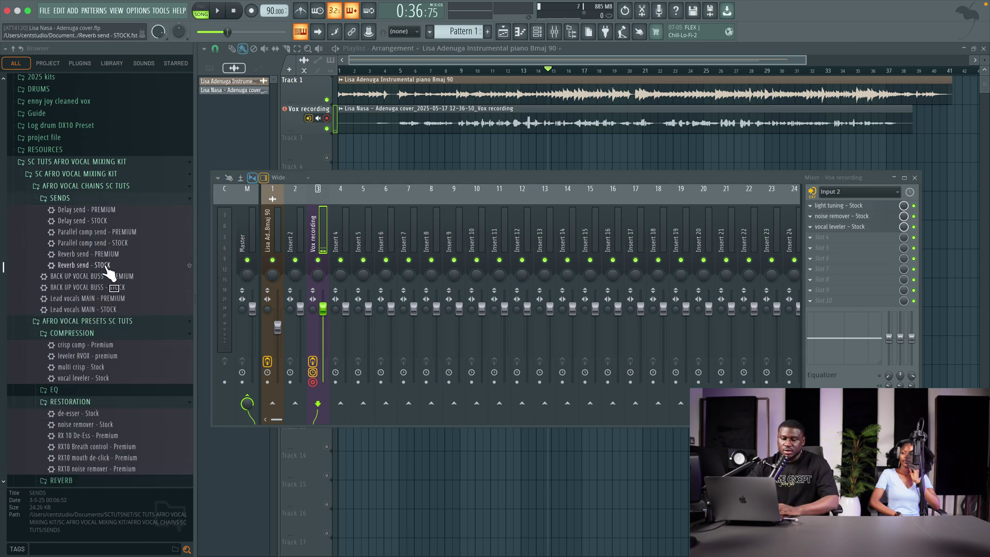
drag(103, 267, 95, 270)
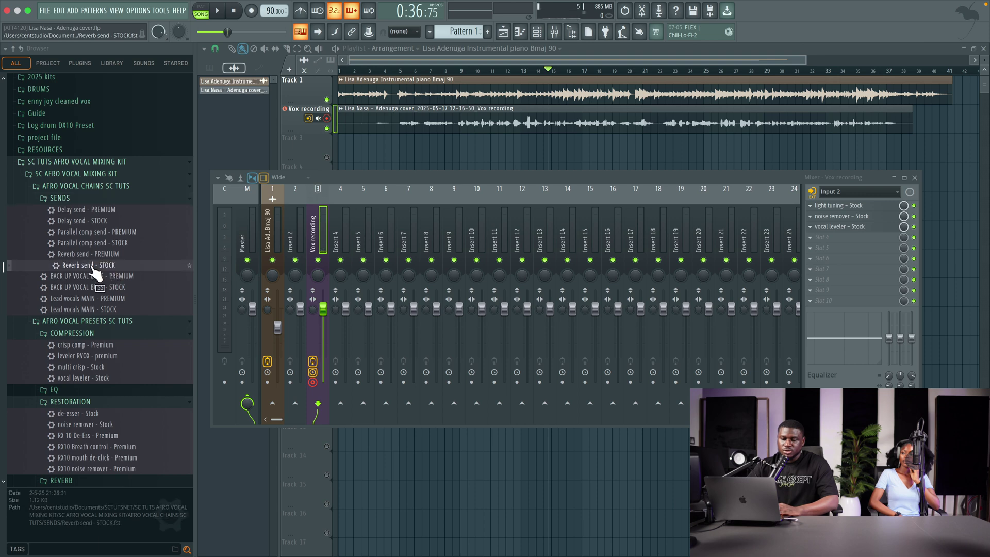
click(323, 227)
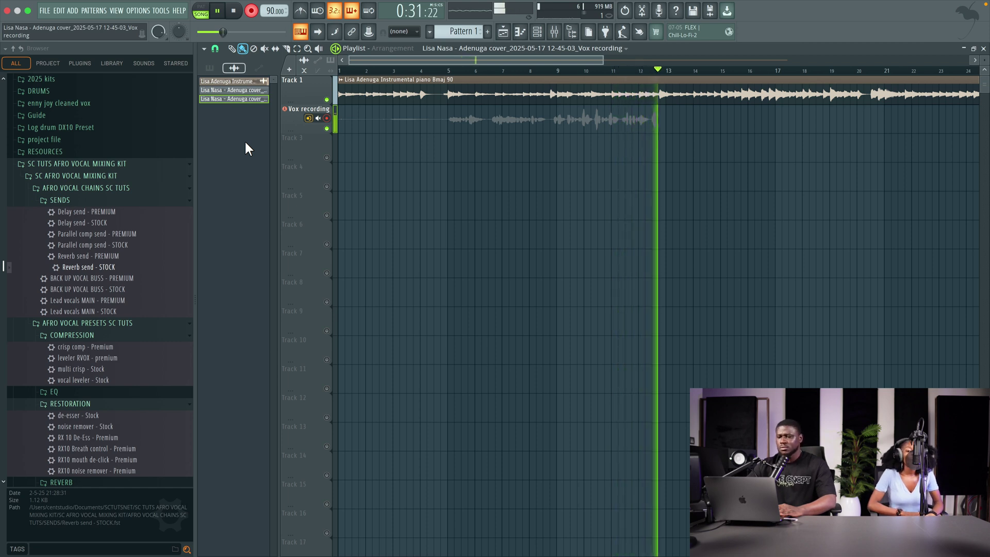
Keep the first vocal take as a clip and save the project.
click(436, 71)
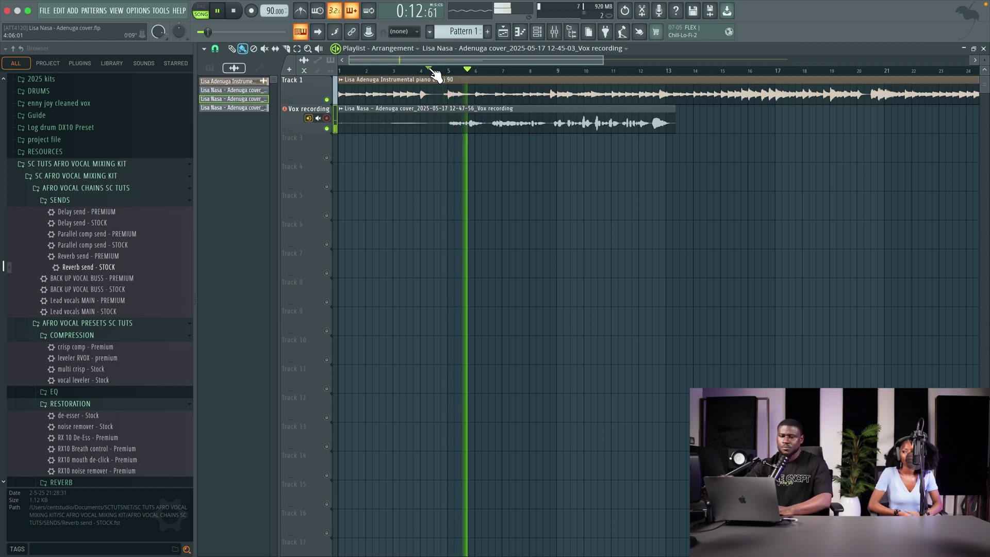
key(super+s)
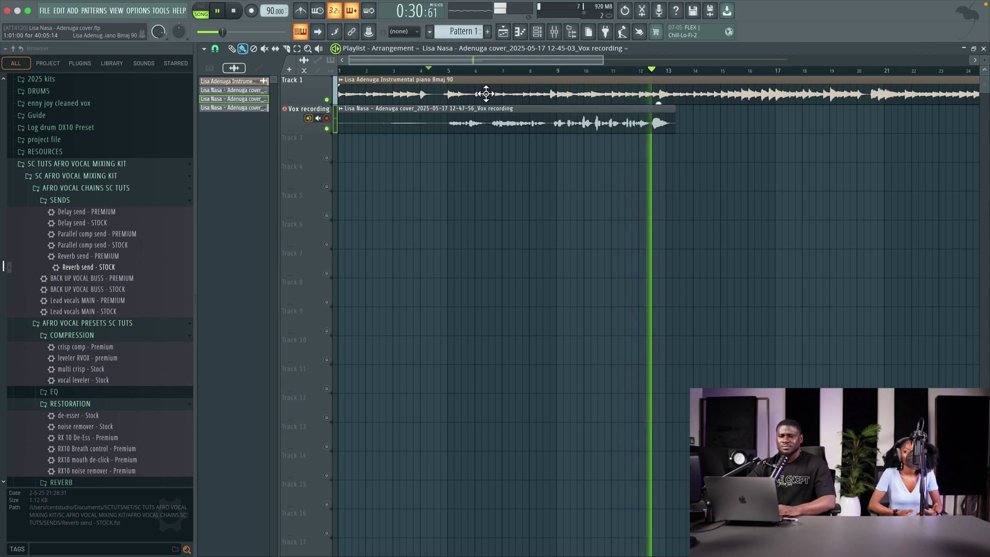
key(space)
Record a second vocal take (12-49-27) on the next Vox recording track and save.
key(r)
key(space)
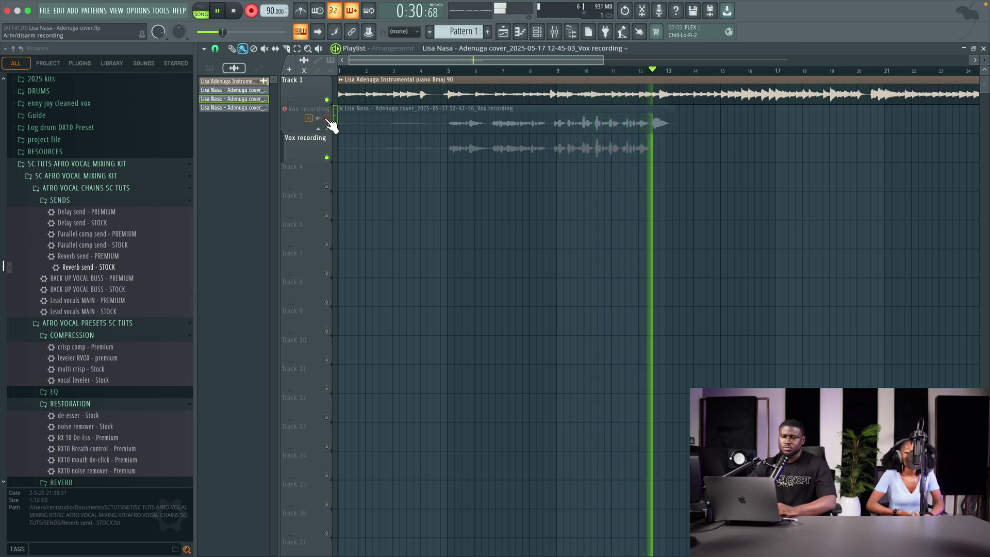
click(431, 71)
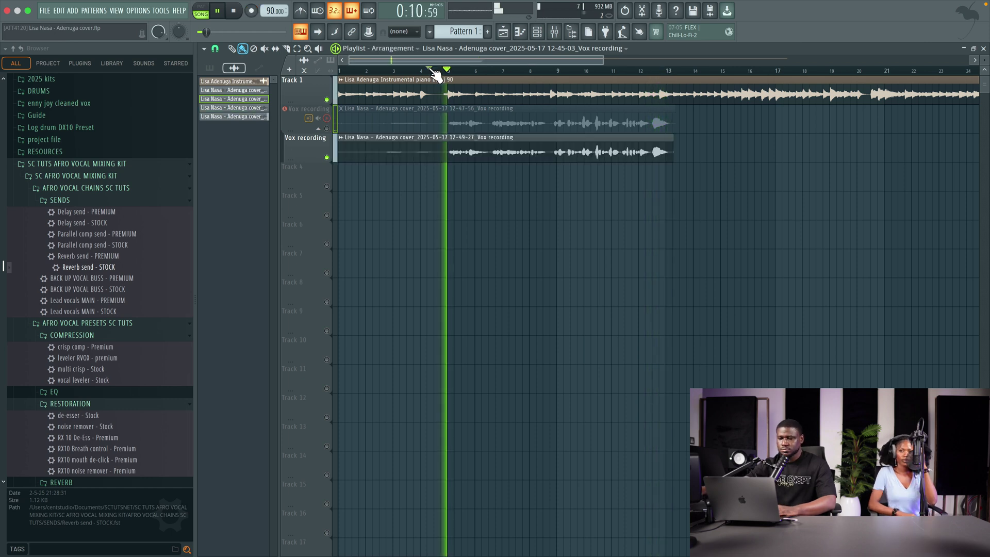
key(super+s)
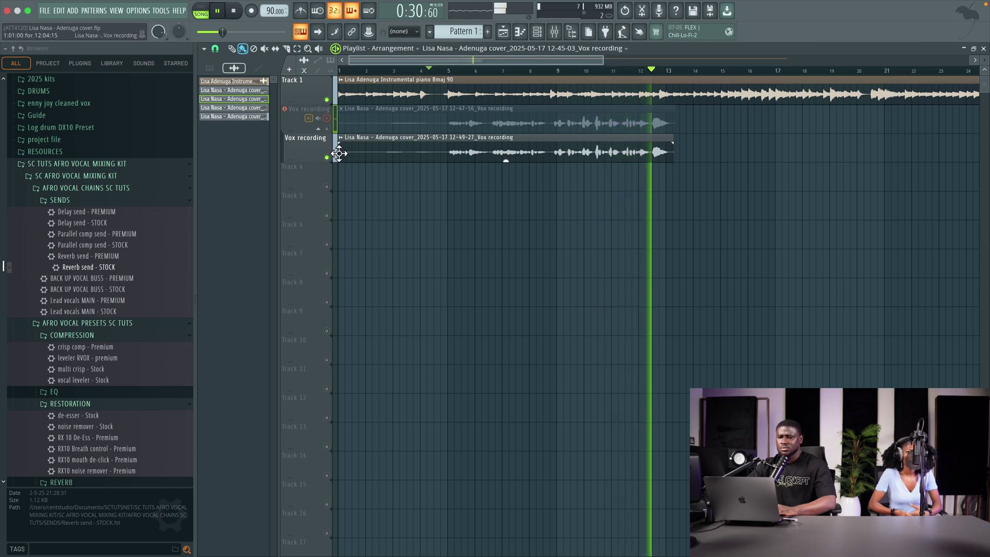
Trim the newer take's left edge so it begins near bar 9, after the earlier take.
key(space)
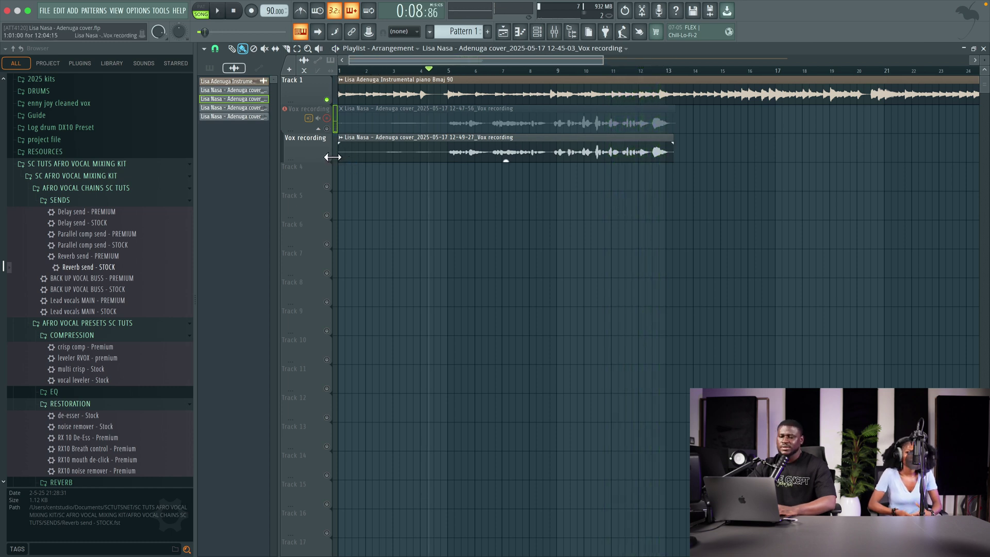
drag(366, 158, 511, 173)
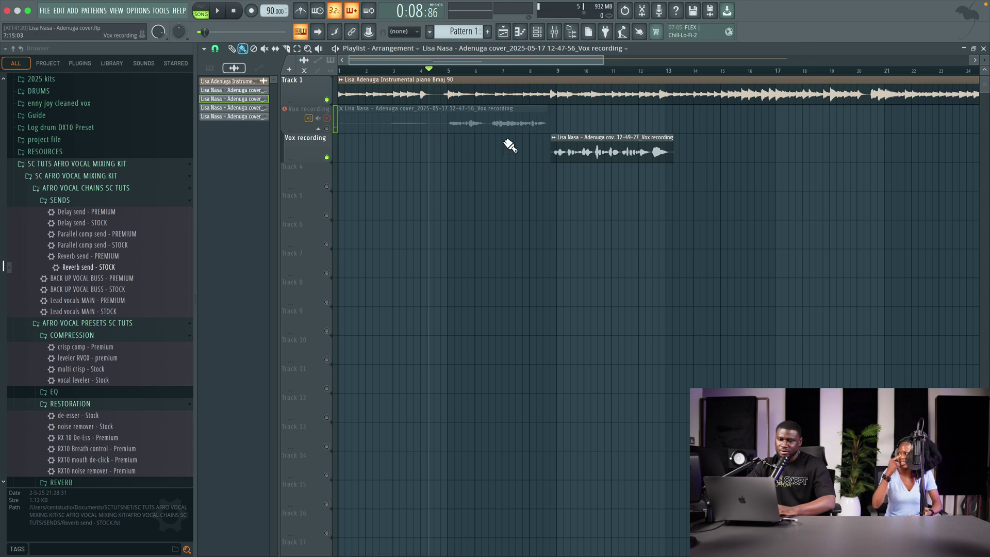
Unmute the first take, play back the comped vocals, and set a new playback start point.
click(327, 129)
key(space)
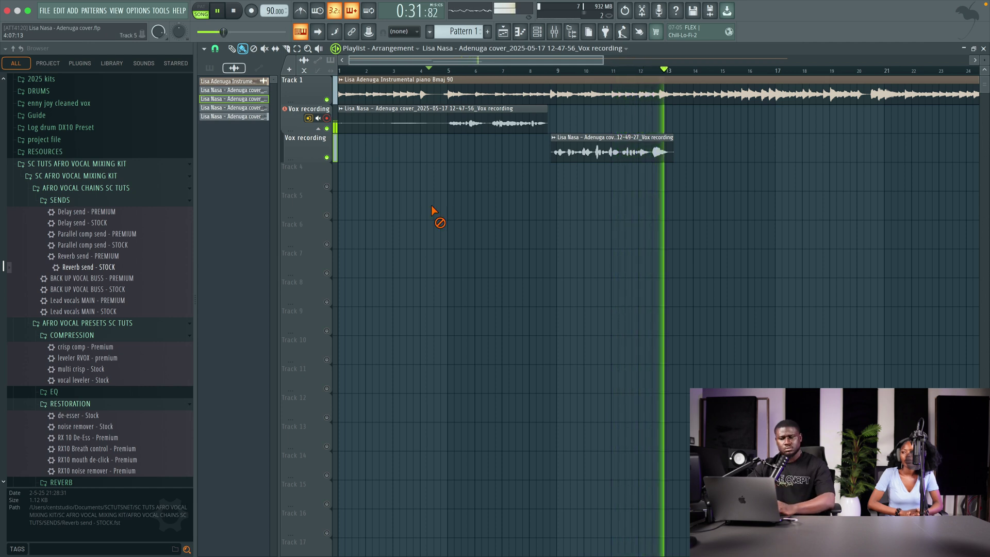
key(space)
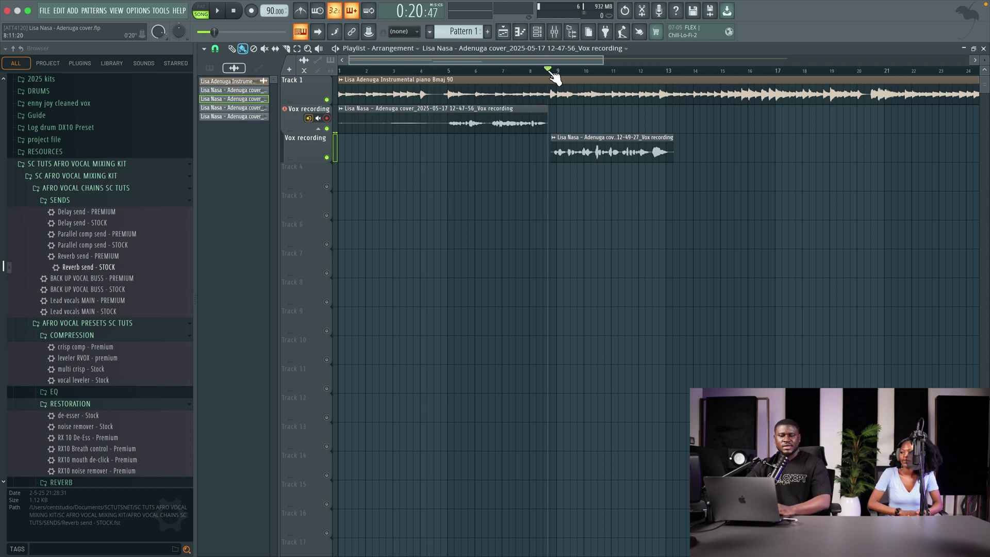
key(space)
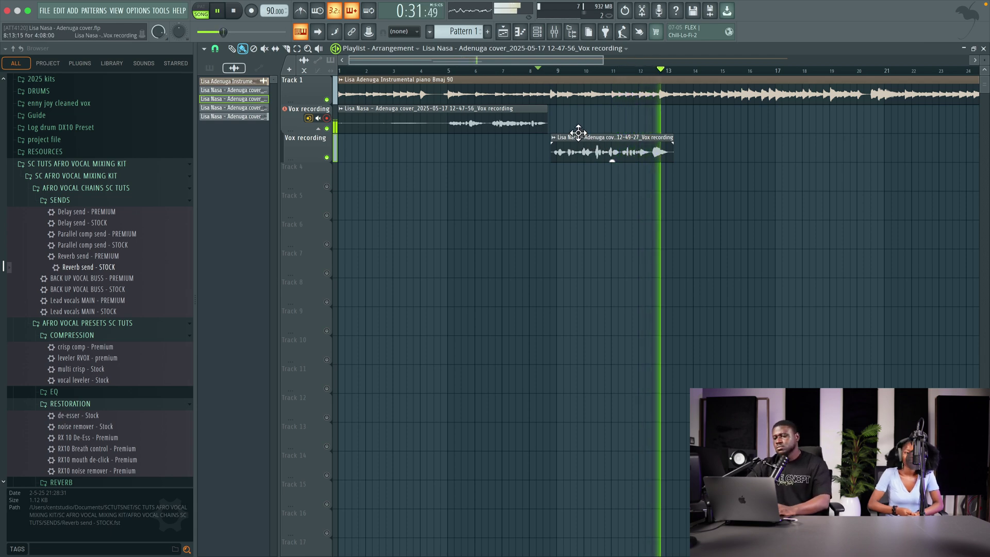
key(space)
click(574, 70)
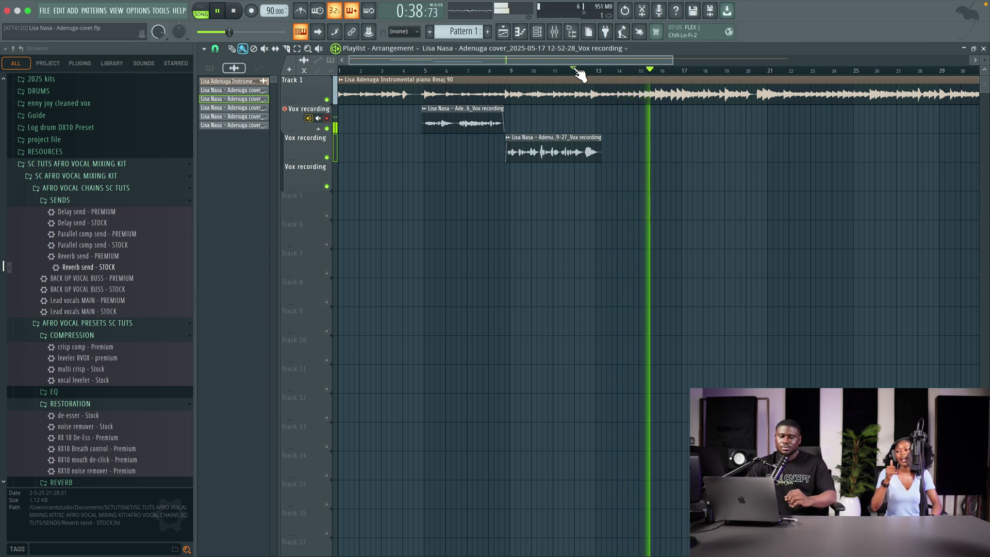
Record the 13-09-30 lead take on the top Vox recording track, spanning roughly bars 13–20.
key(space)
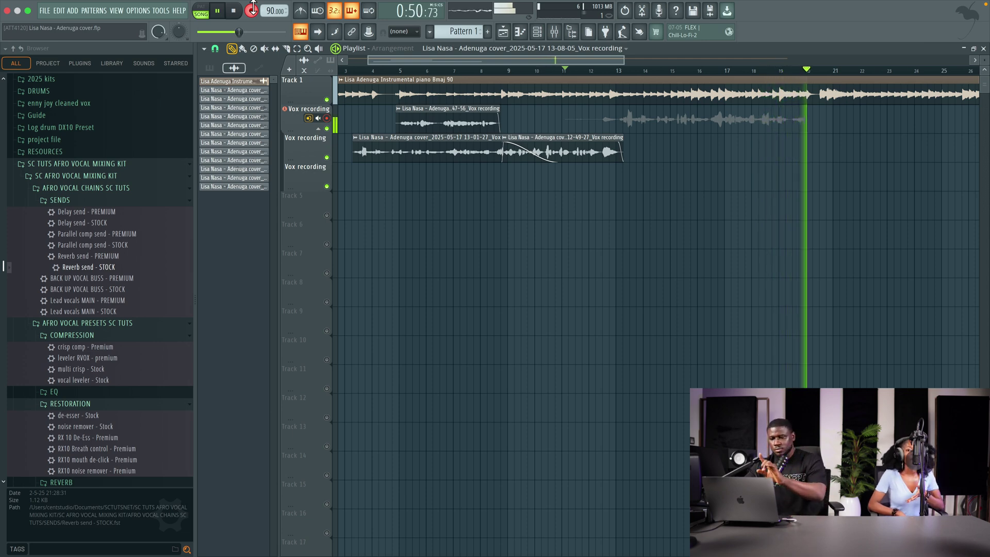
click(252, 10)
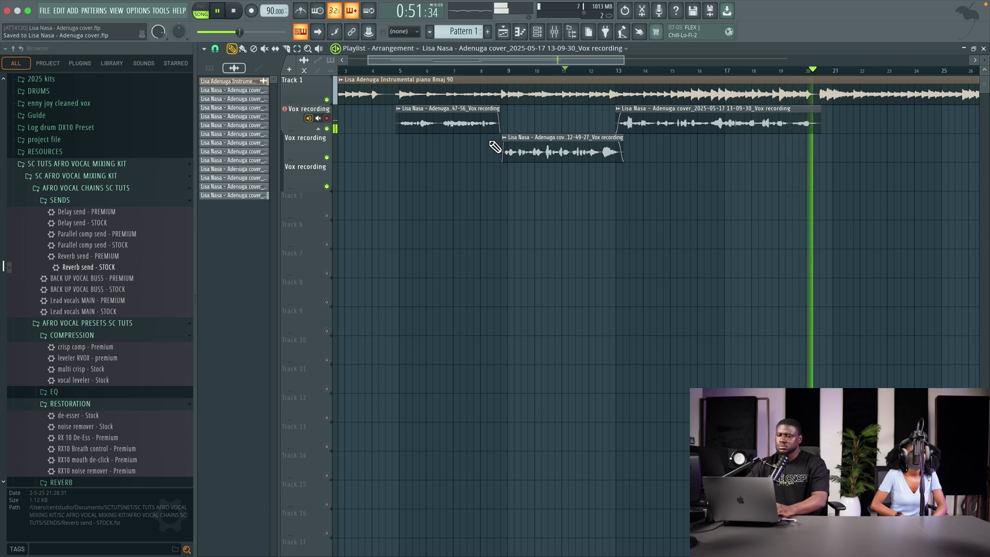
Record the 13-13-58 take on the second Vox track around bars 15–20 and play it back.
key(space)
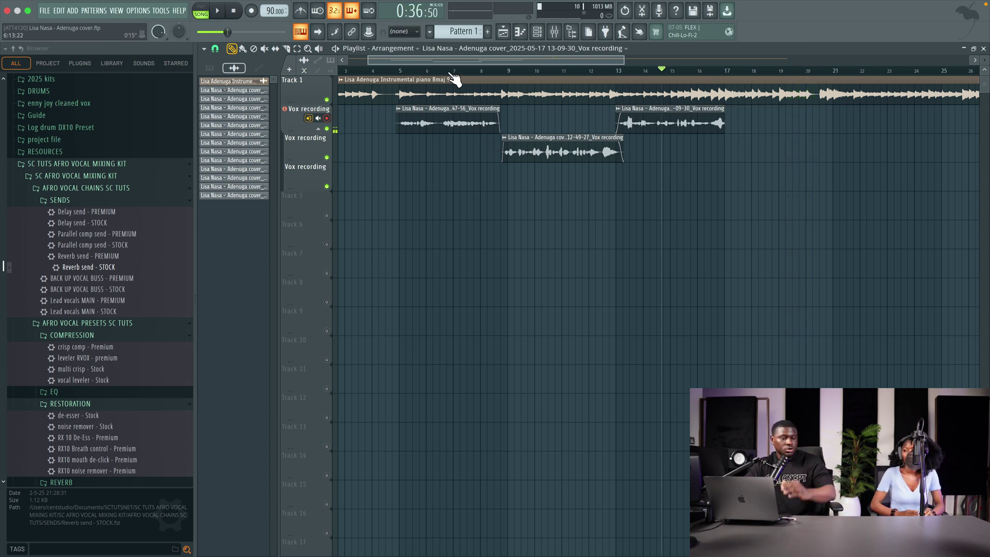
click(253, 12)
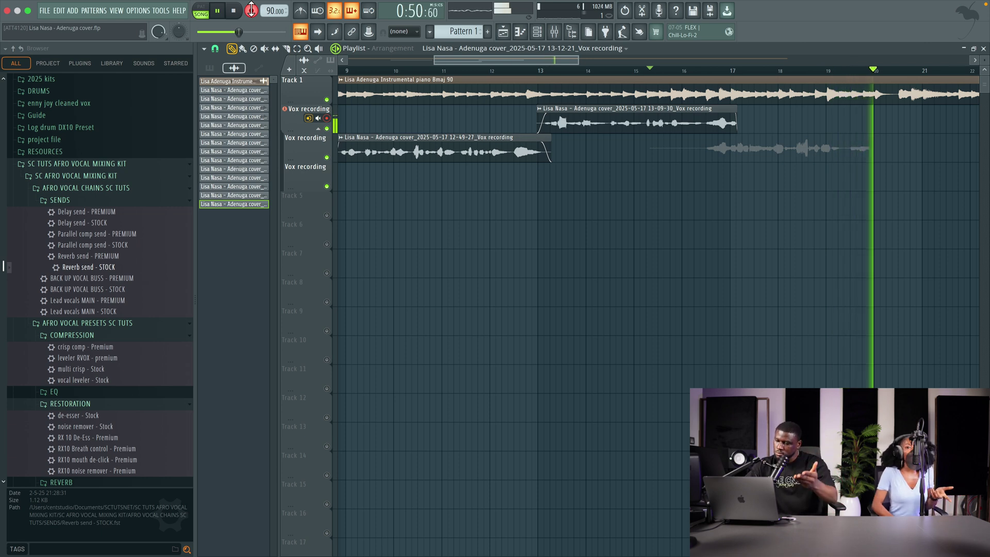
key(space)
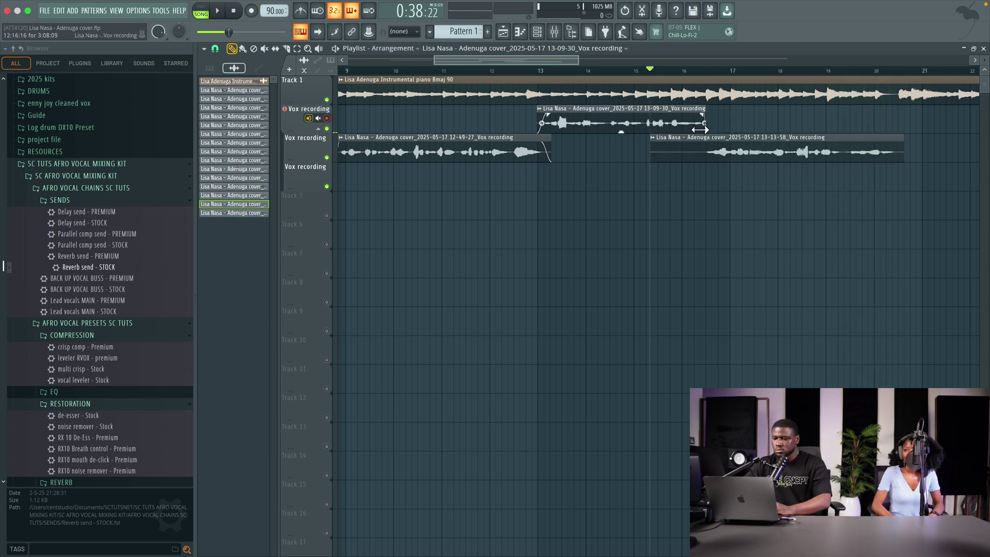
key(space)
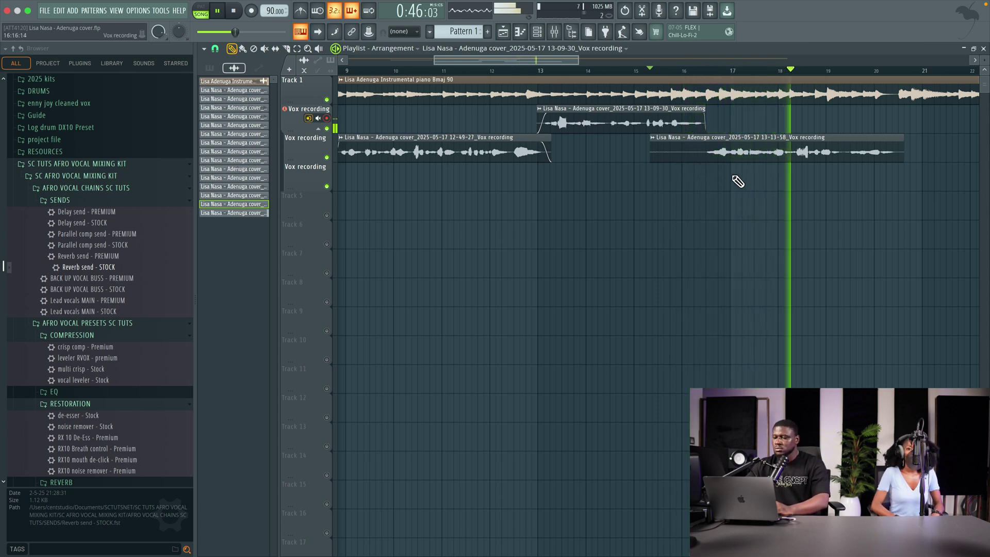
scroll(773, 195, down, 2)
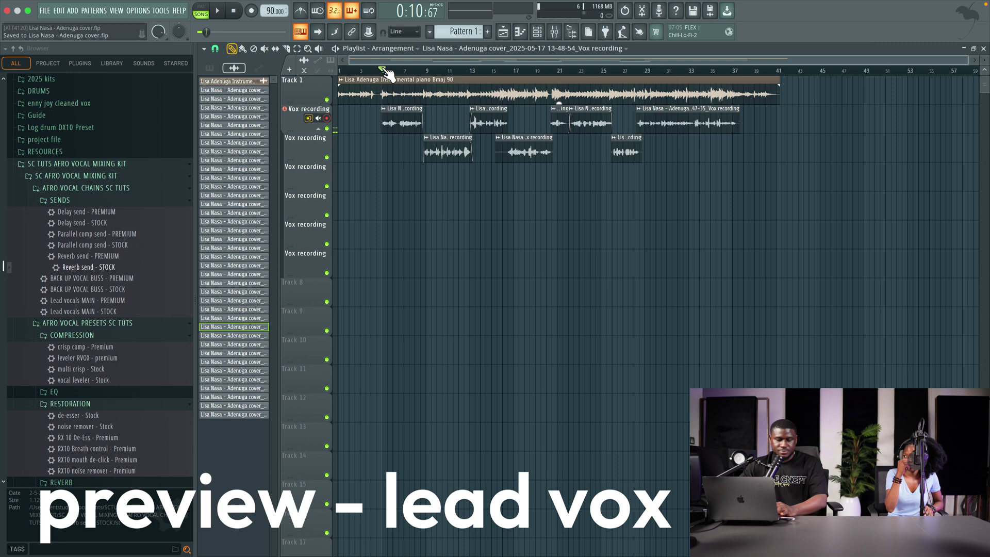
Play the comped lead vocal through bars 4–39 and save the project.
key(space)
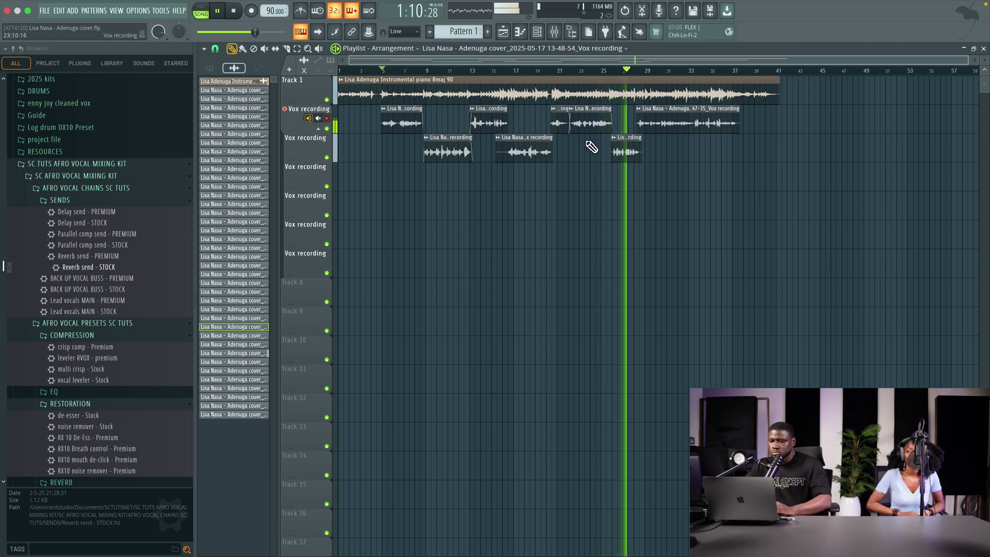
scroll(592, 147, up, 5)
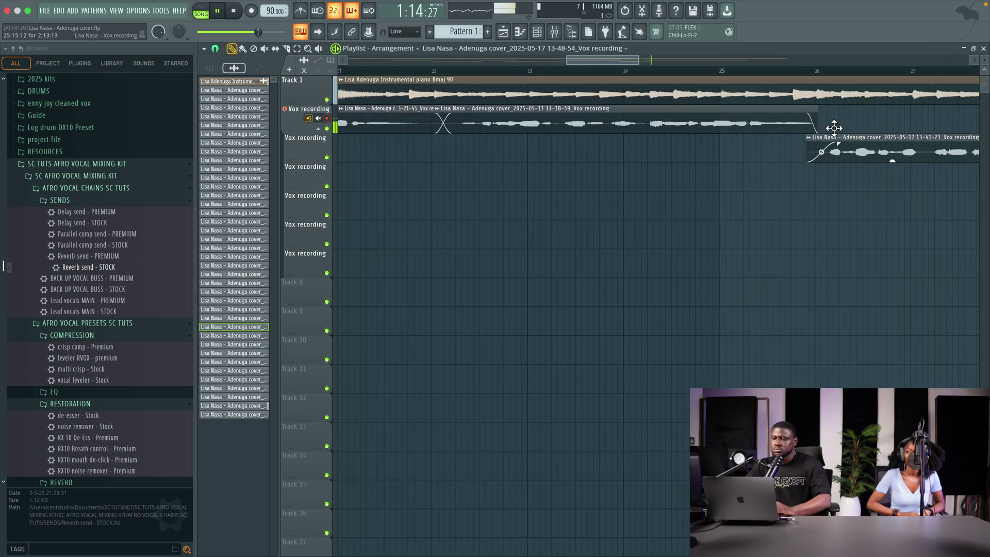
scroll(833, 128, down, 5)
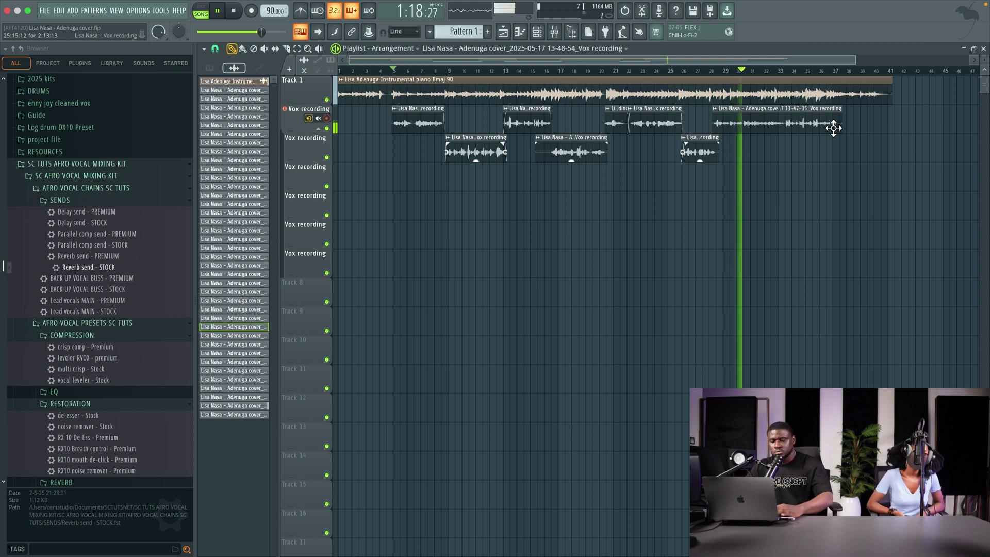
key(super+s)
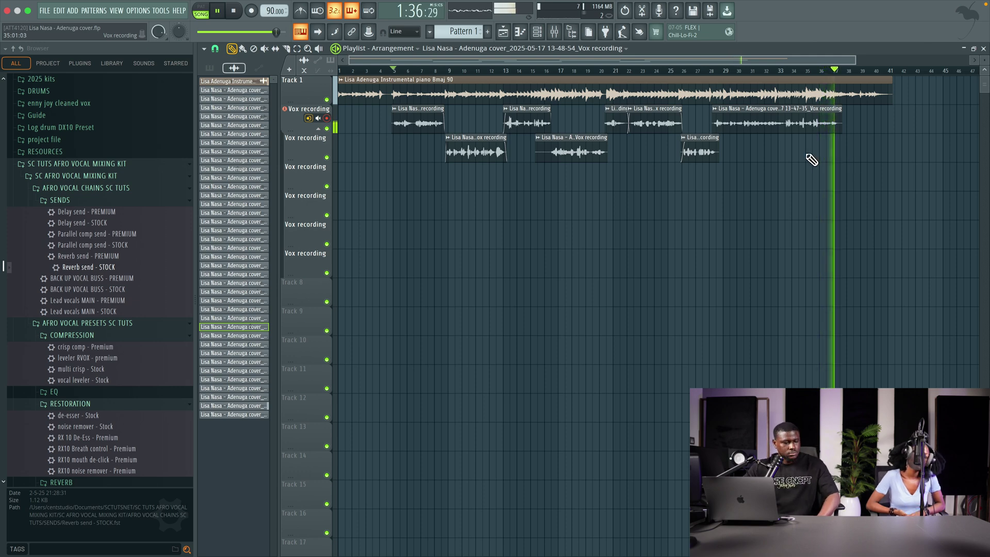
key(space)
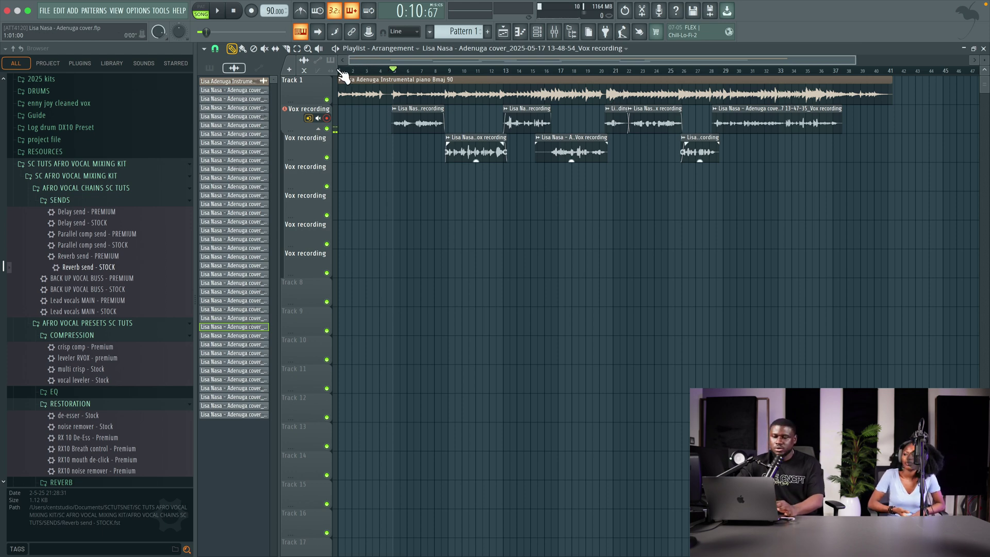
Record the 13-52-45 harmony take on the third Vox recording track.
key(r)
key(space)
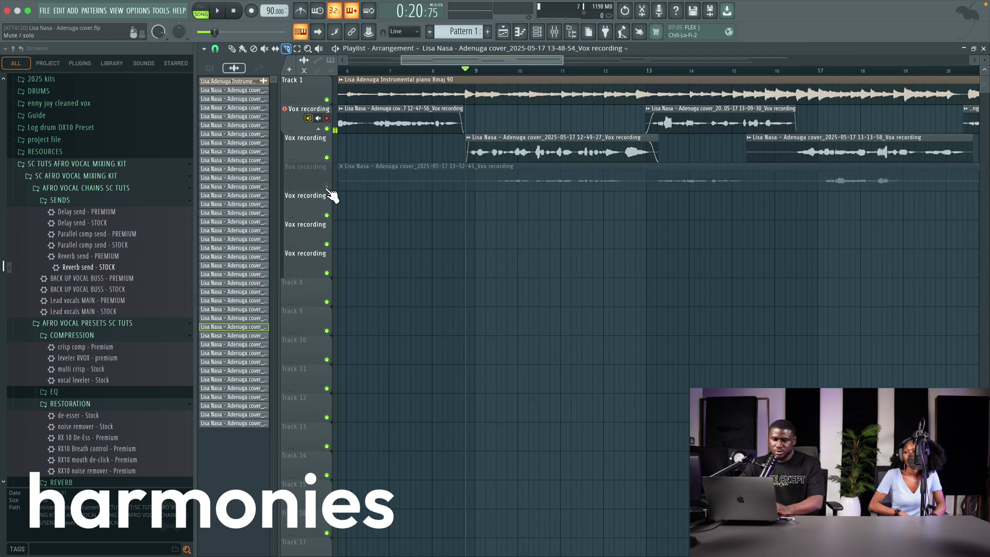
Unmute the first harmony track and record another harmony take on the next Vox track.
click(326, 187)
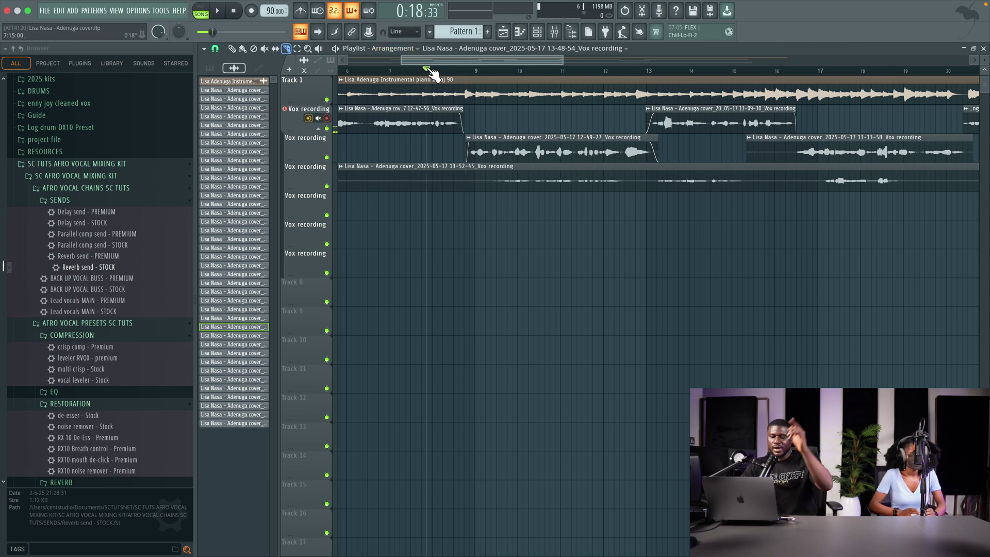
click(251, 11)
key(space)
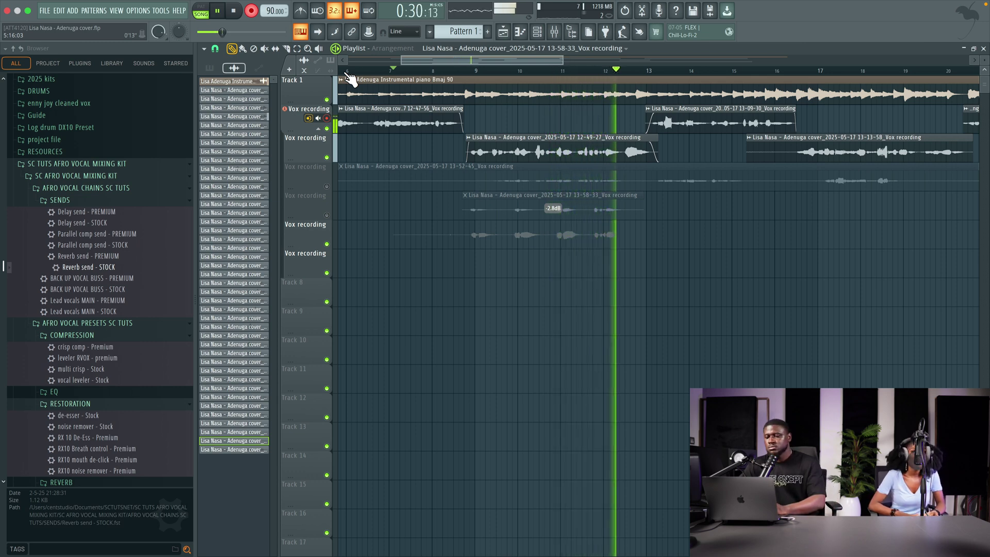
key(space)
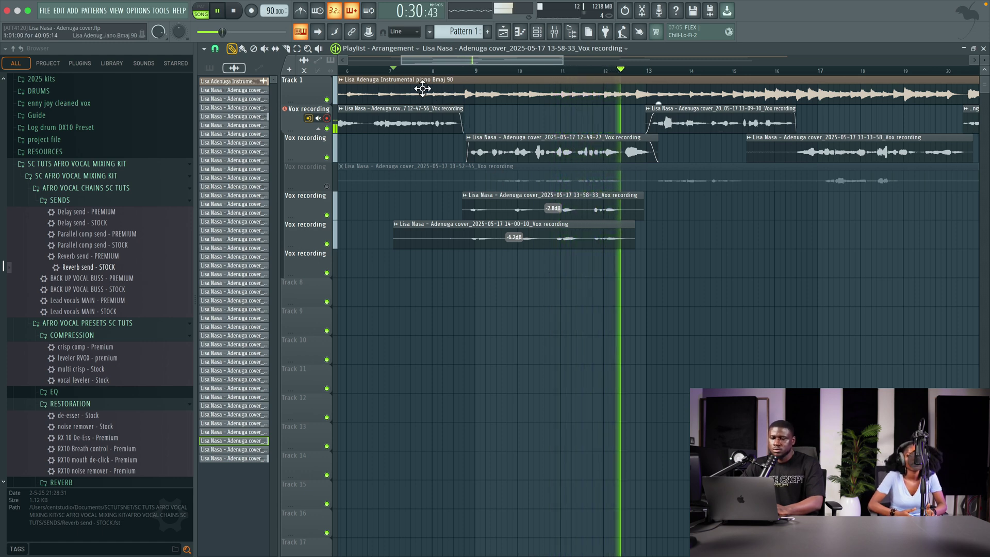
Trim the 14-00-10 take's left edge to line up, then record another harmony take.
drag(395, 238, 464, 238)
key(space)
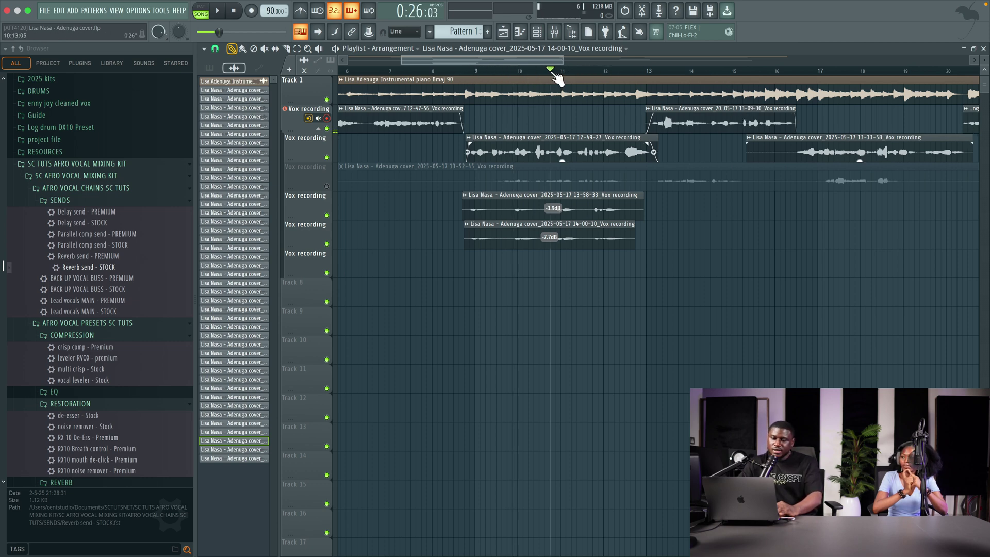
key(r)
key(space)
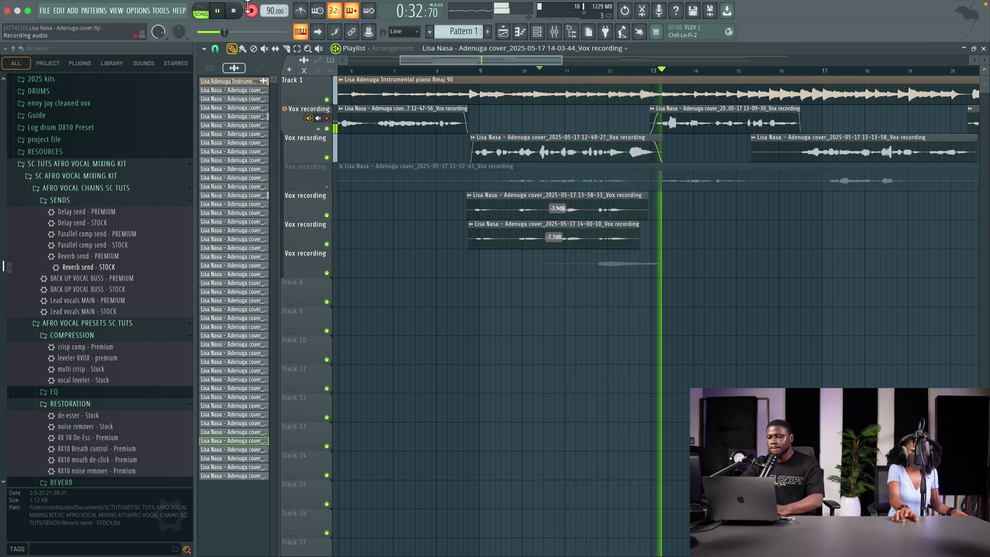
Keep the 14-04-20 harmony take on track 7, play the stacked harmonies, then record on track 8.
click(249, 6)
key(space)
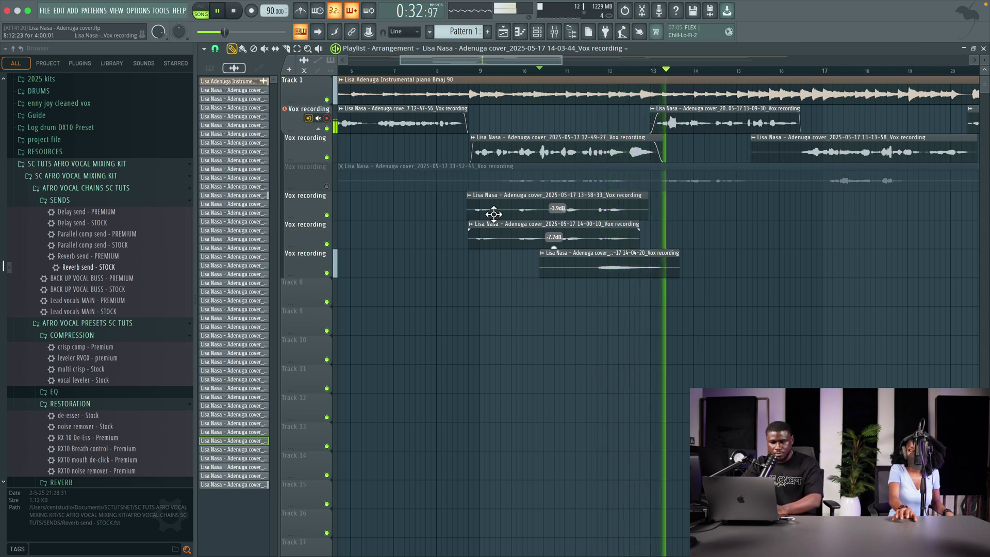
key(space)
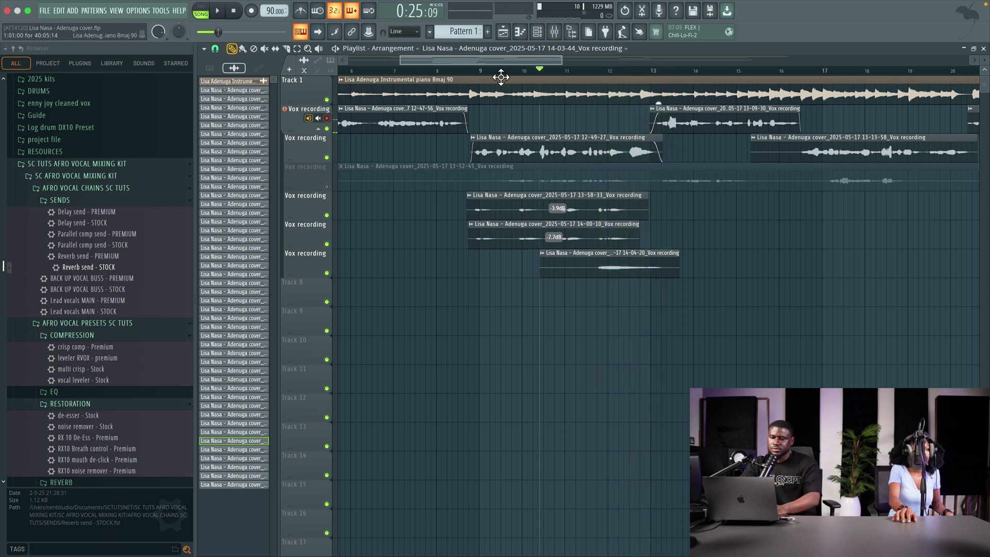
key(space)
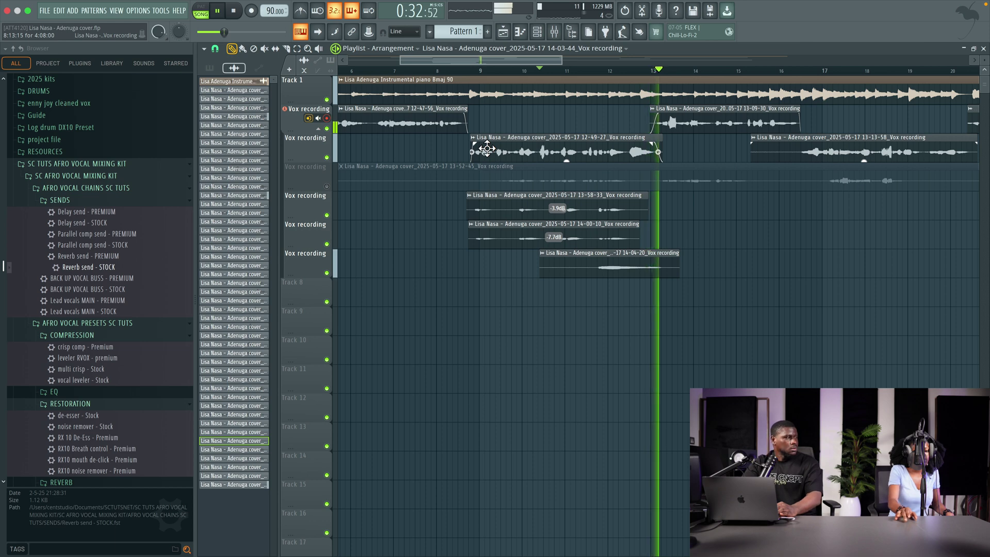
key(r)
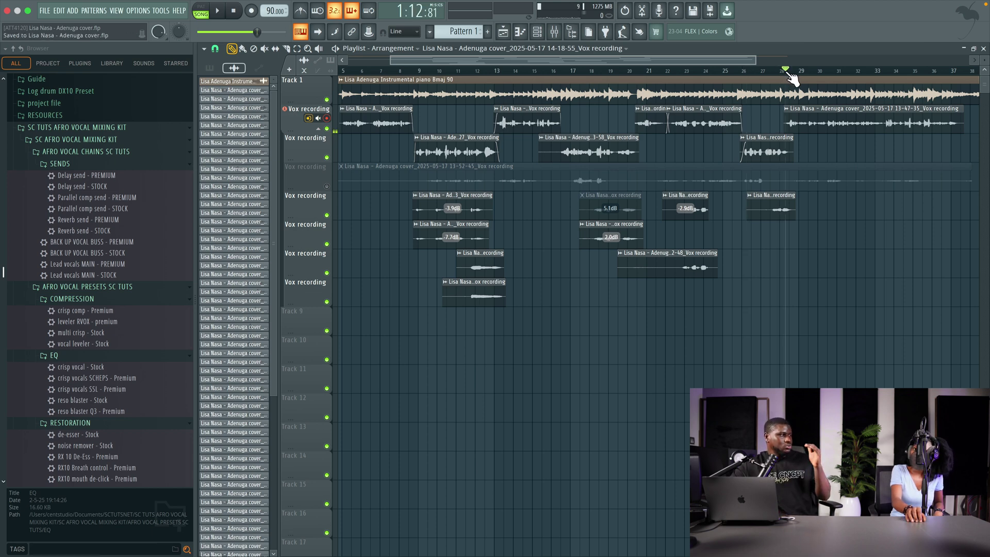
Play from bar 28, then record harmony and ad-lib takes onto the lower Vox tracks.
key(space)
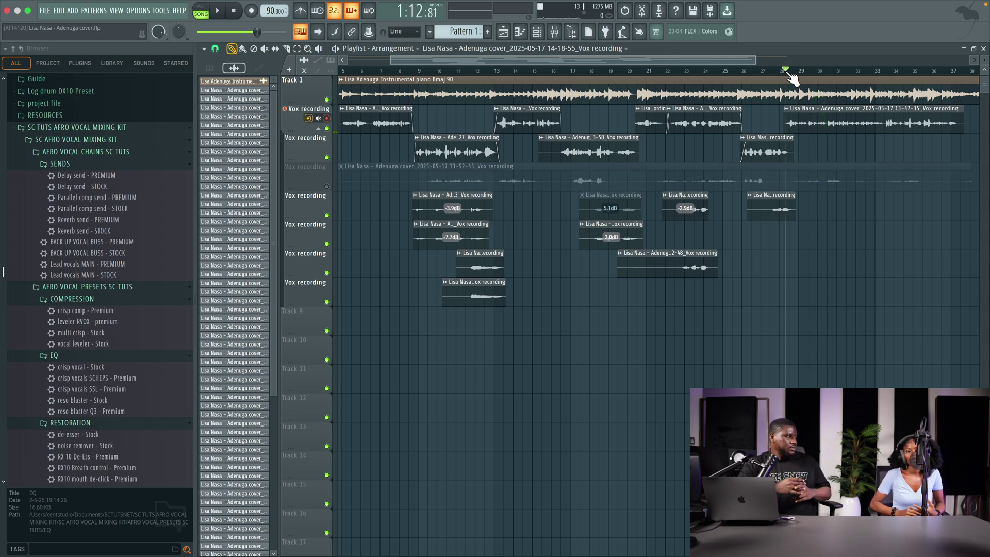
key(space)
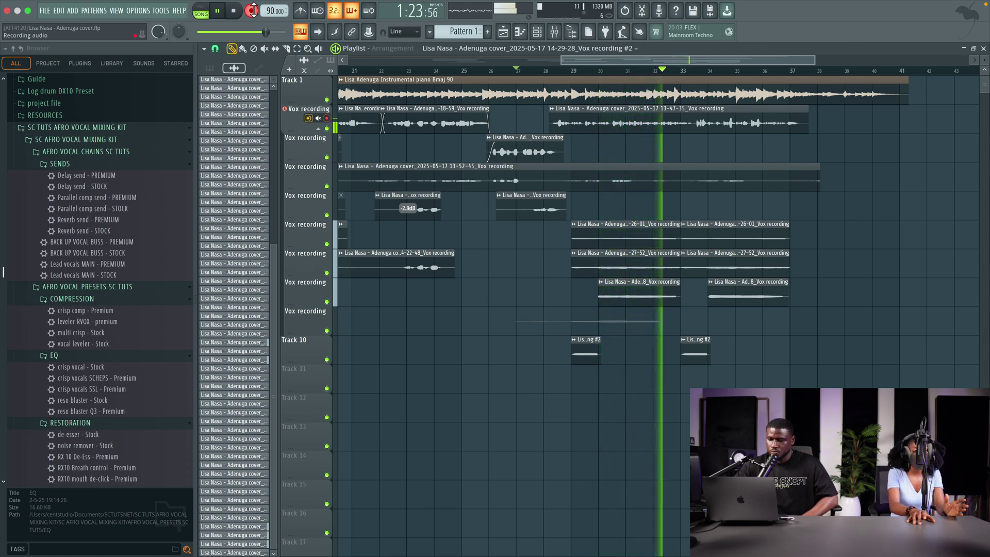
Keep the short takes at bars 29 and 33 on Track 10 and play the song back.
key(space)
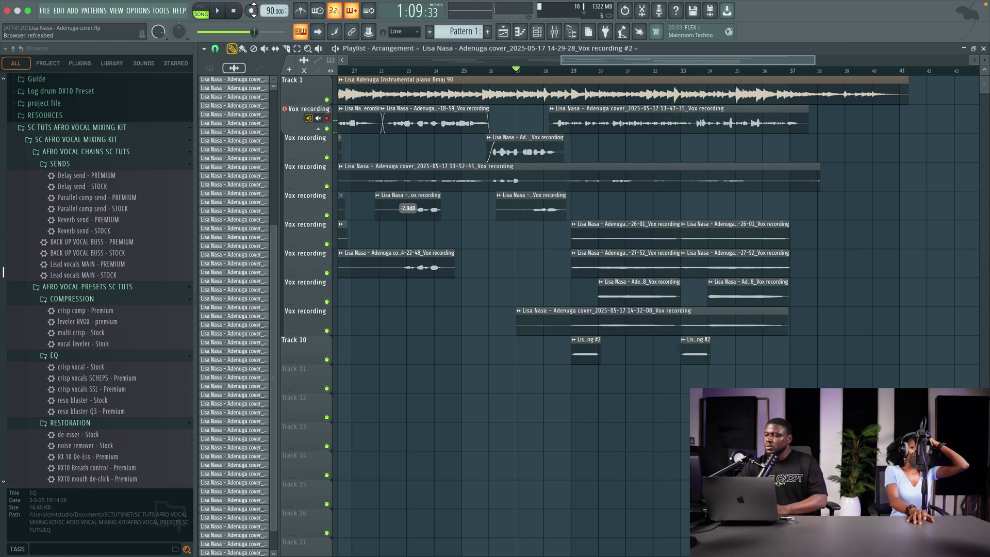
key(space)
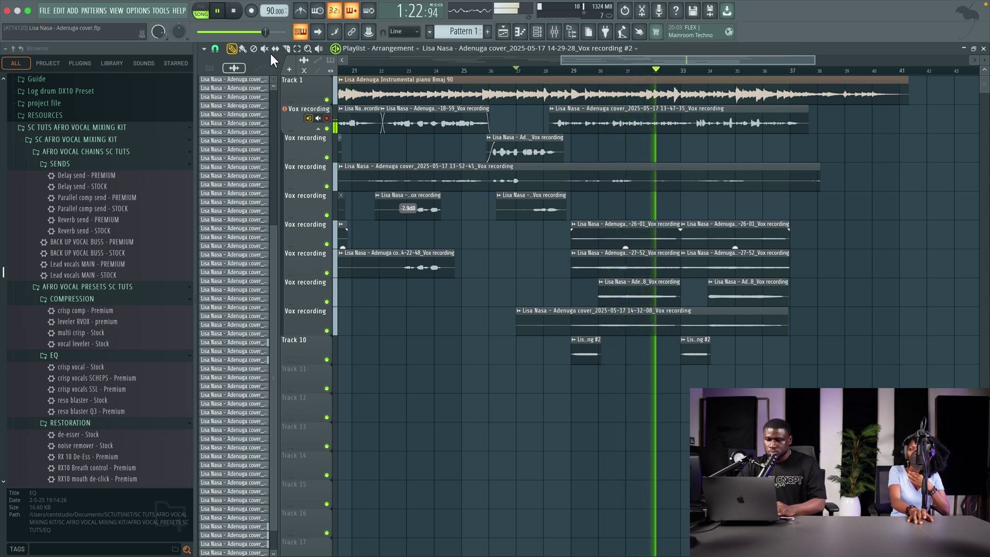
Slice the 13-52-45 take at bar 29, delete its left part, and set gain to 5.9 dB.
click(286, 48)
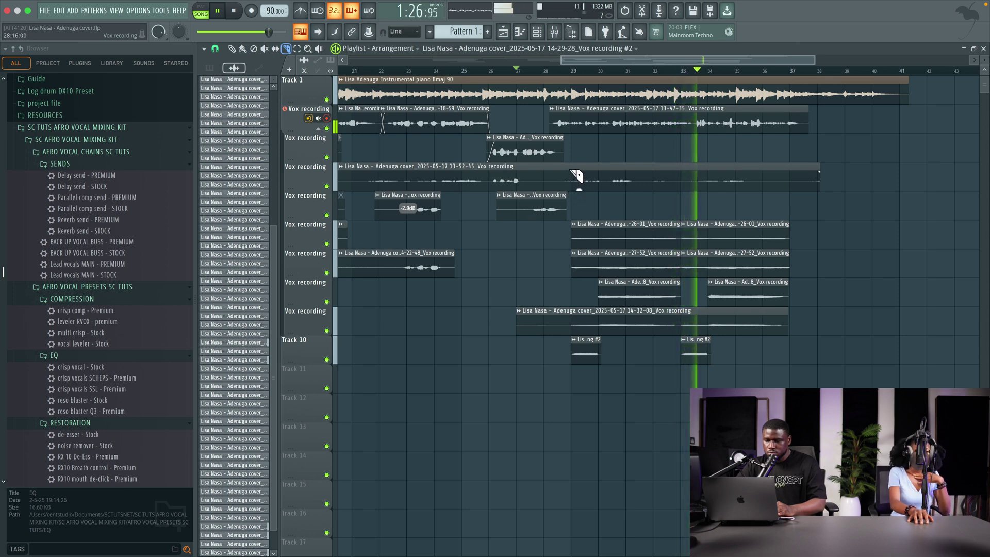
click(573, 175)
click(232, 48)
right_click(435, 183)
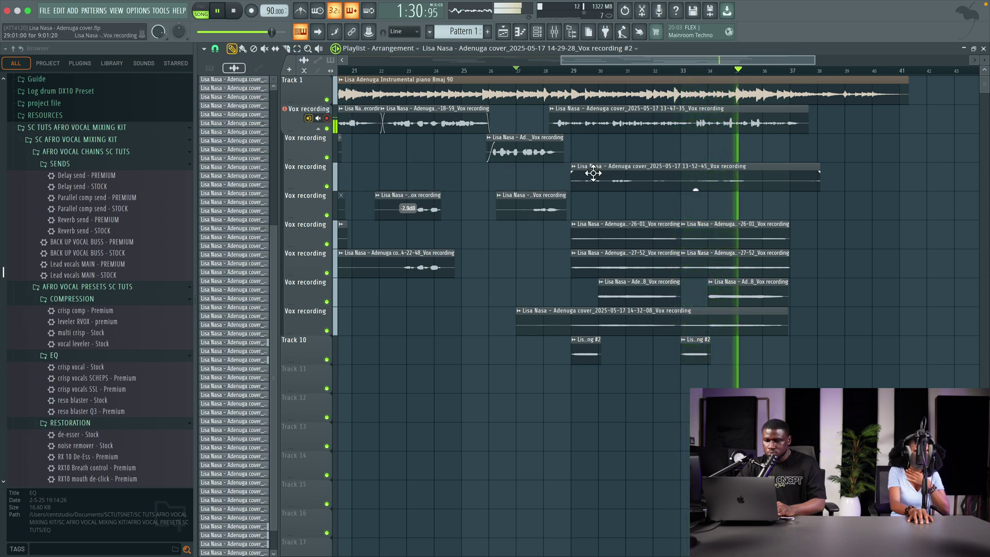
mouse_move(697, 188)
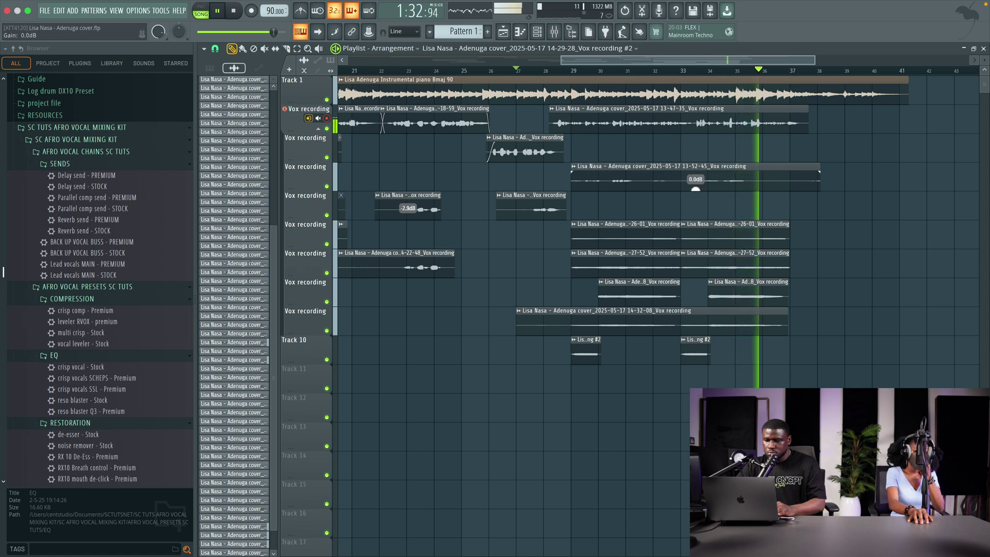
drag(696, 189, 695, 187)
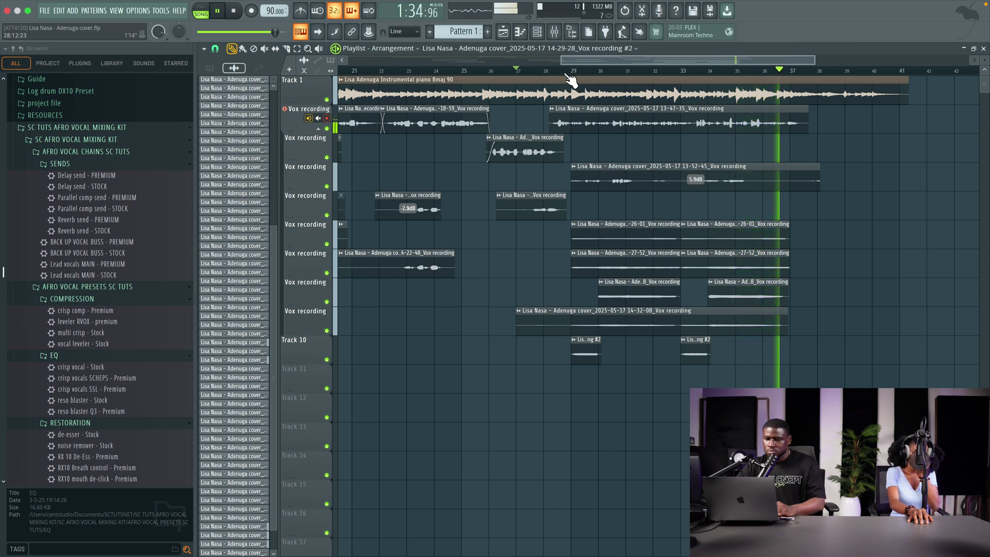